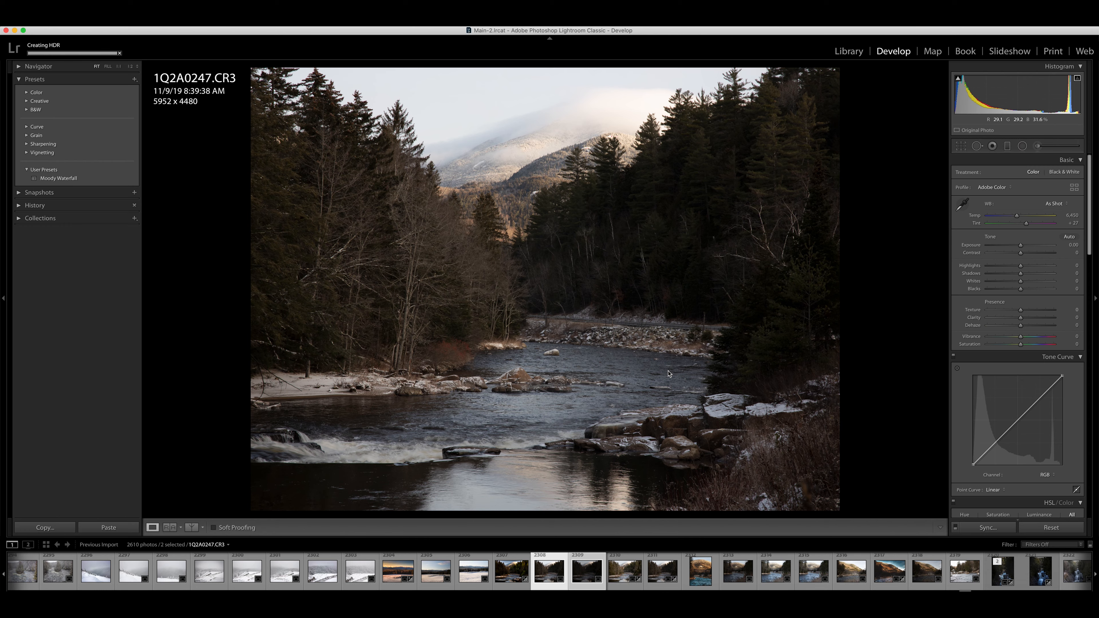
- Compare the merged 1Q2A0247-HDR.dng photo with its source exposures 1Q2A0248.CR3 and 1Q2A0247.CR3
left_click(624, 577)
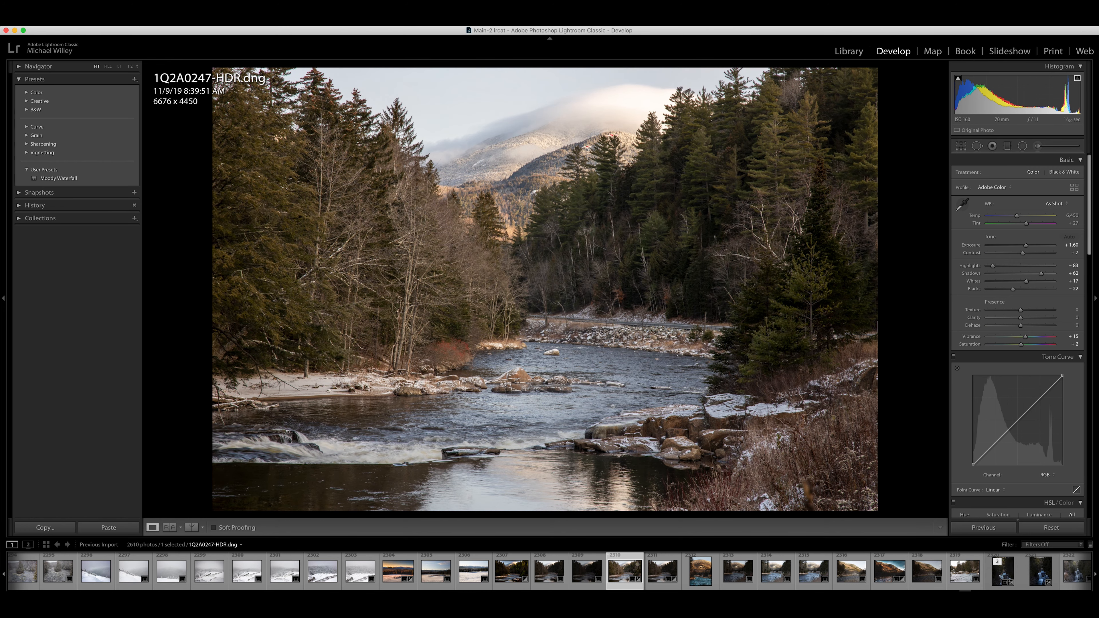
left_click(586, 576)
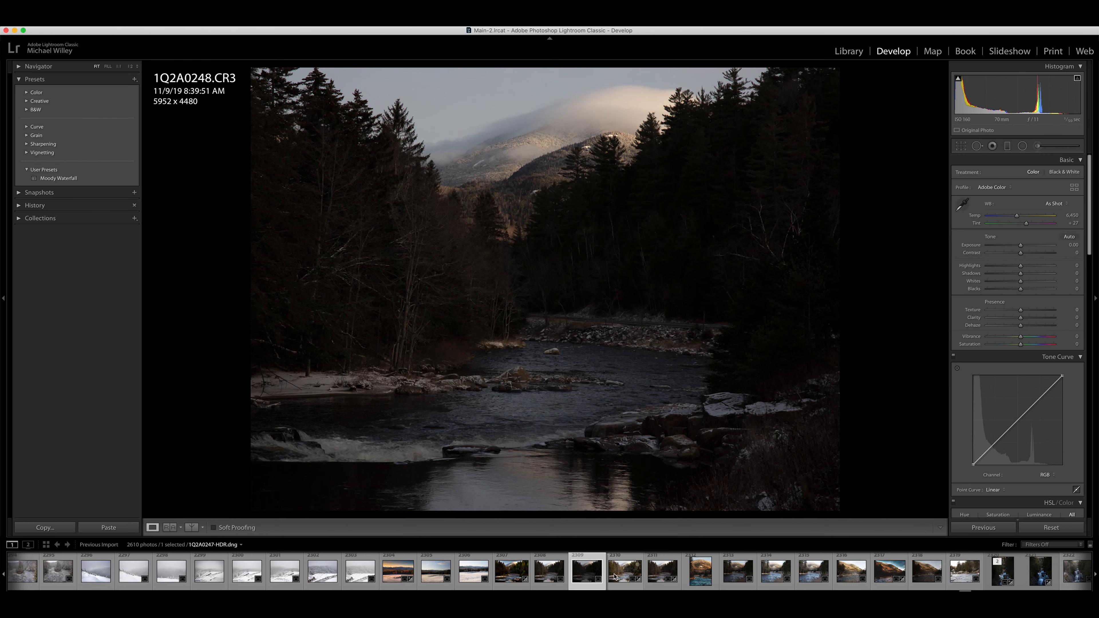
left_click(624, 574)
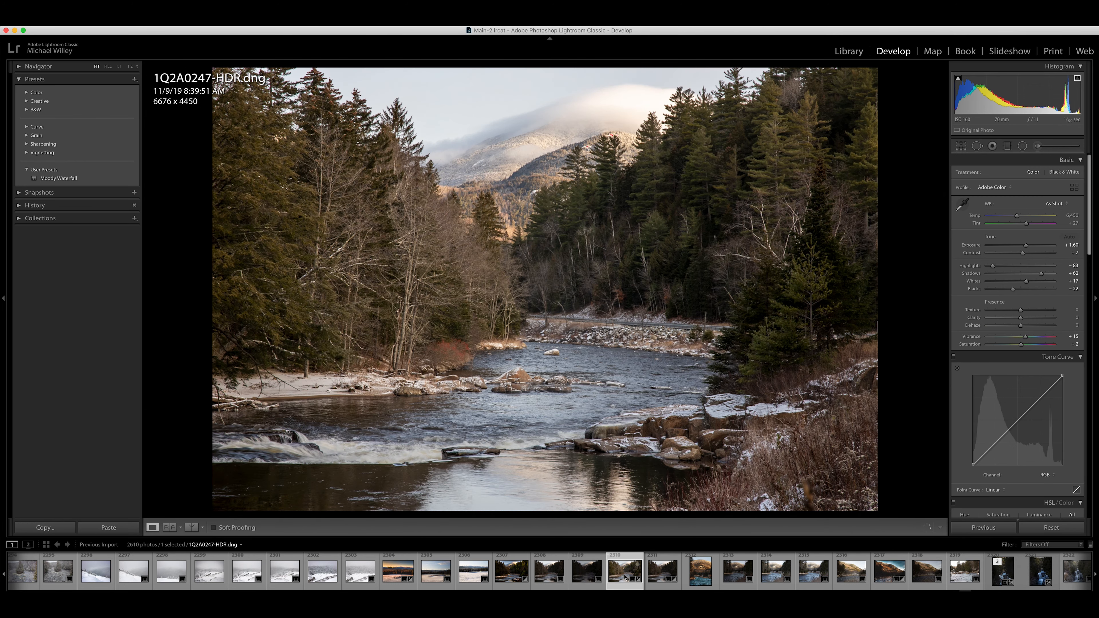
left_click(549, 575)
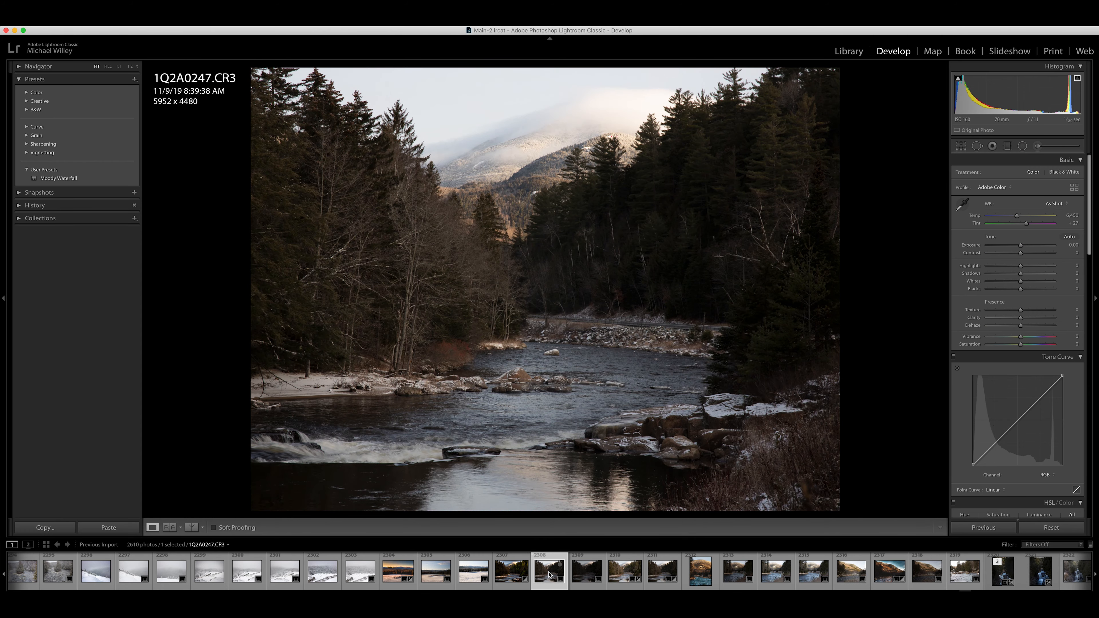
left_click(628, 575)
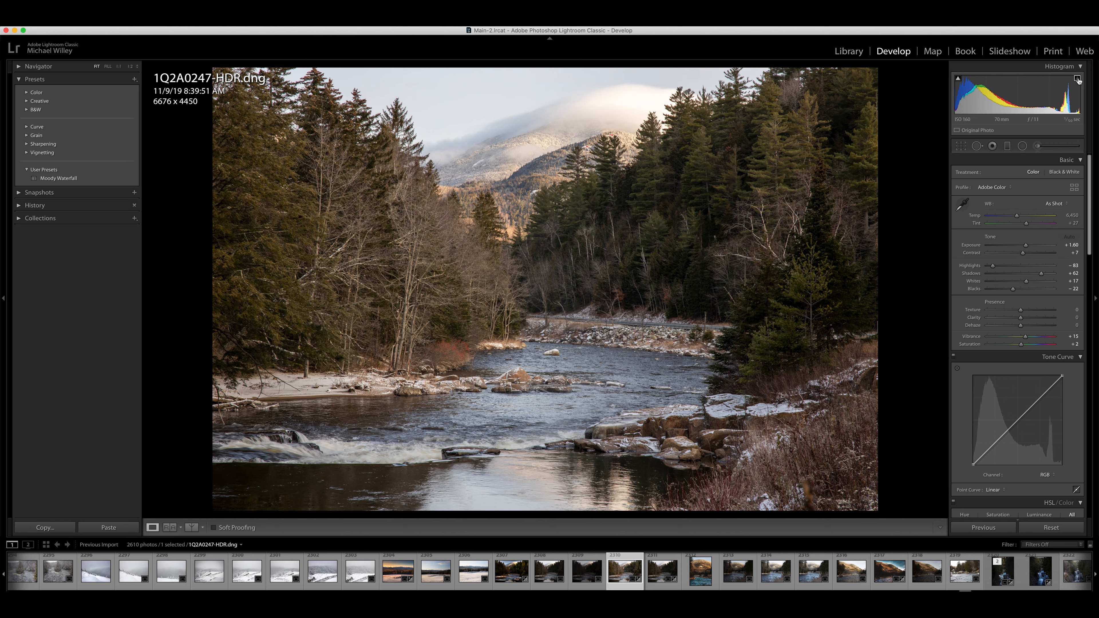
- Lower the HDR photo's Exposure to +1.20
mouse_move(959, 80)
scroll(1034, 357, "down", 2)
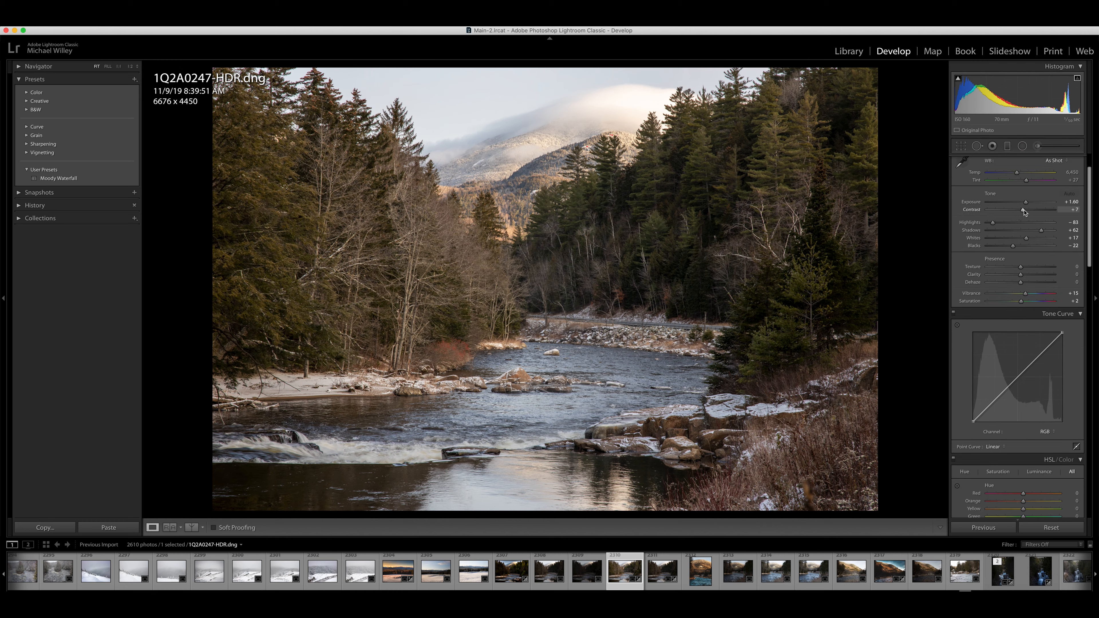
left_click_drag(1027, 204, 1026, 204)
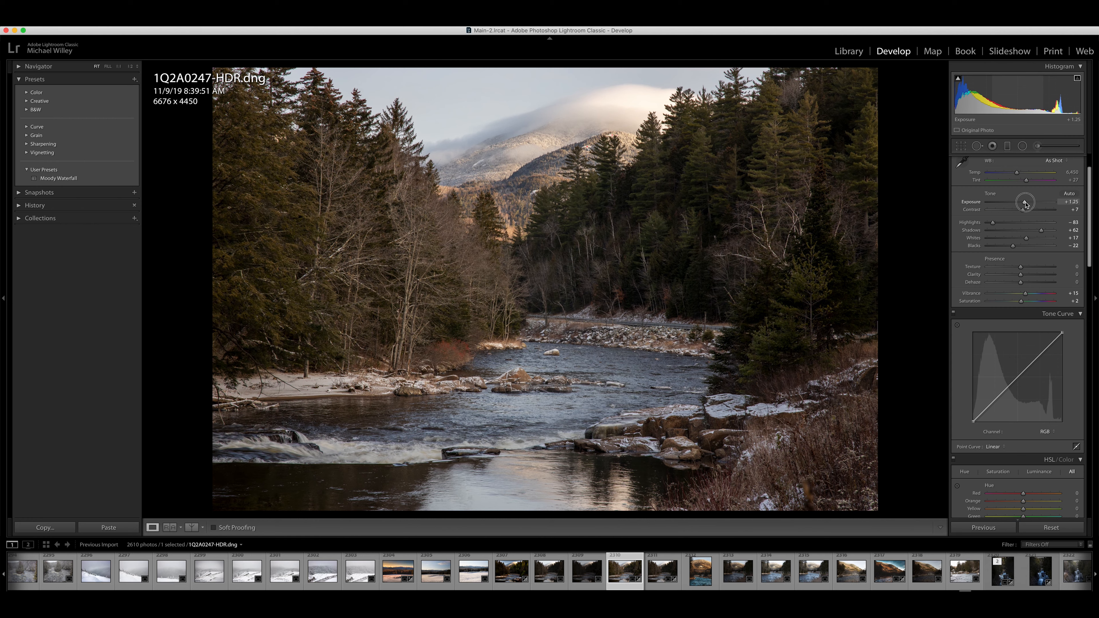
left_click_drag(1026, 203, 1025, 203)
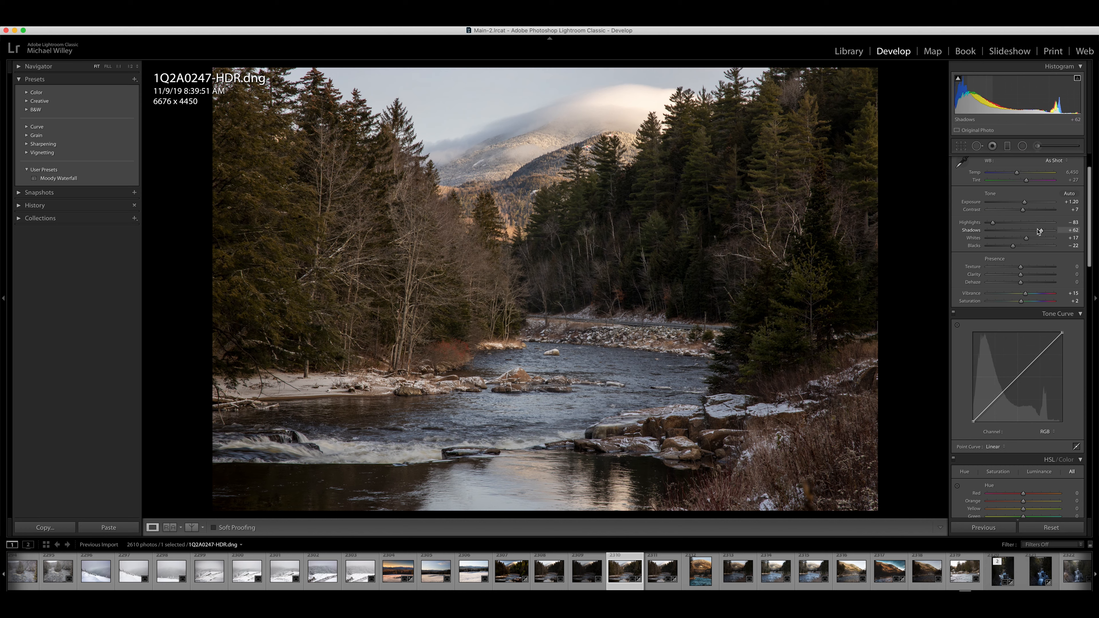
- Set the HDR photo's Highlights to -100, Shadows to +47, Whites to +37 and Blacks to -49
left_click_drag(993, 223, 981, 226)
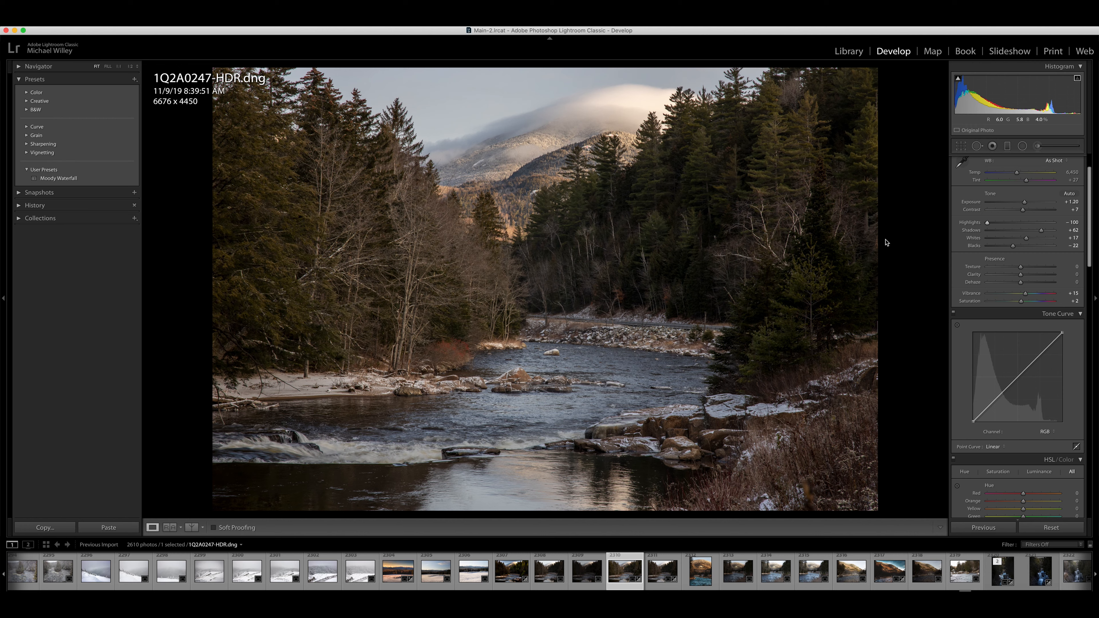
left_click_drag(987, 222, 943, 225)
left_click_drag(1042, 233, 1037, 233)
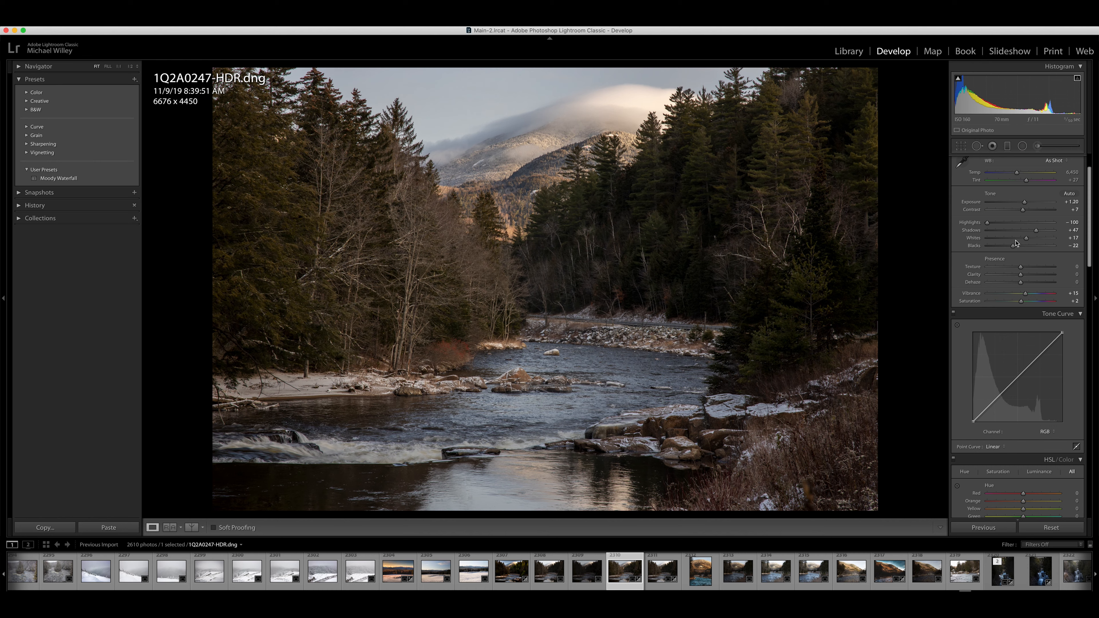
left_click_drag(1027, 238, 1007, 249)
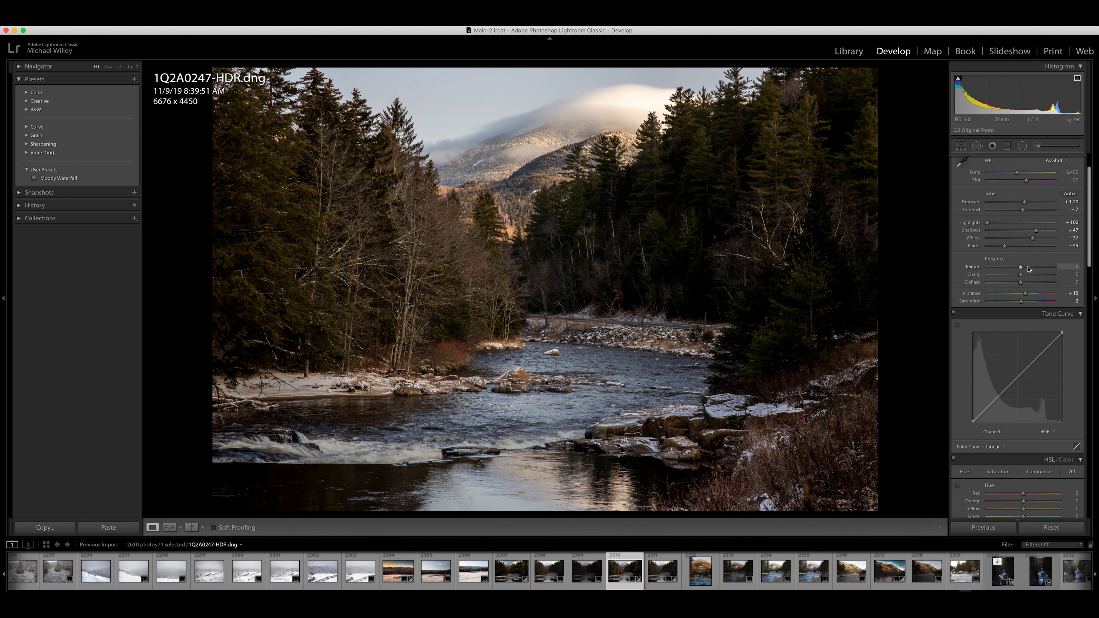
- Set the photo's Texture to +9 and its Clarity to -1
scroll(1029, 269, "down", 1)
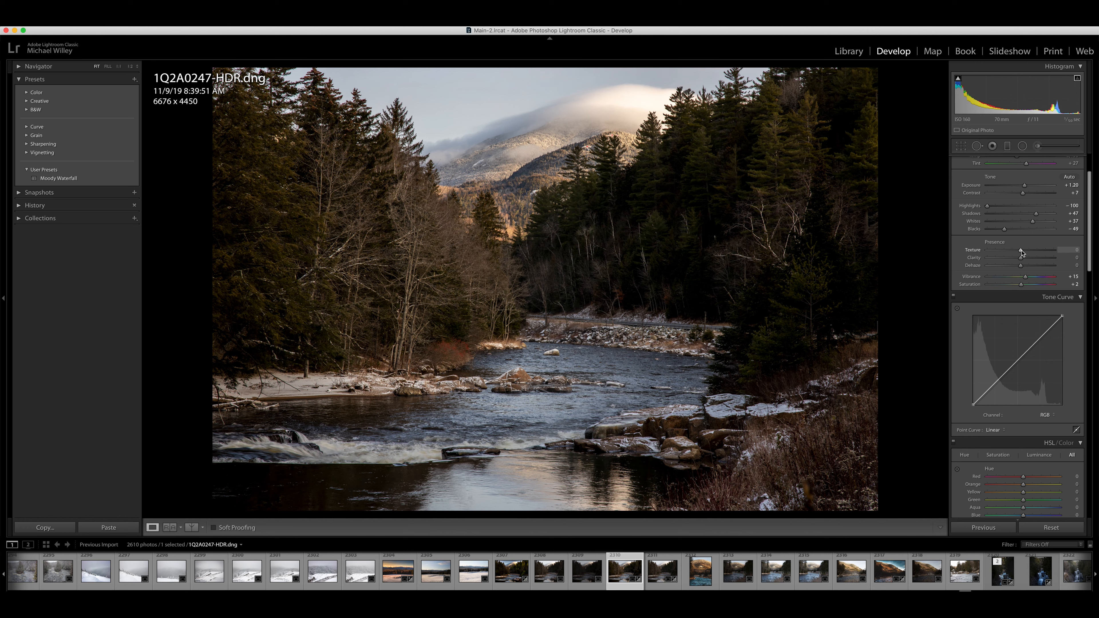
left_click_drag(1022, 250, 1022, 252)
left_click_drag(1023, 252, 1076, 251)
left_click_drag(1053, 250, 1025, 254)
left_click_drag(1021, 260, 1069, 261)
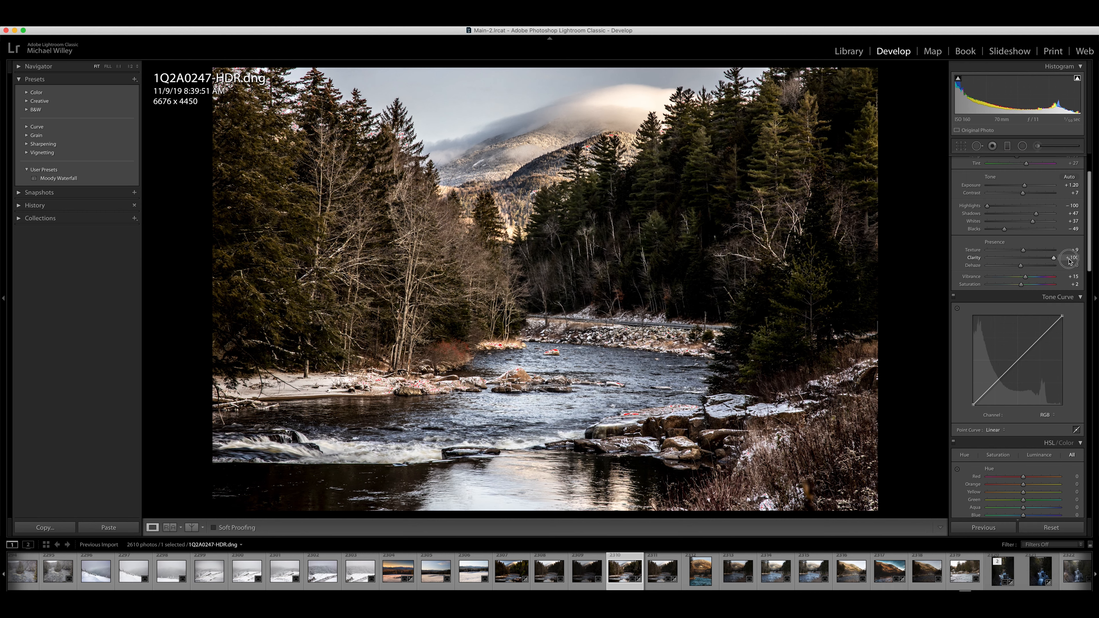
left_click_drag(1070, 261, 995, 265)
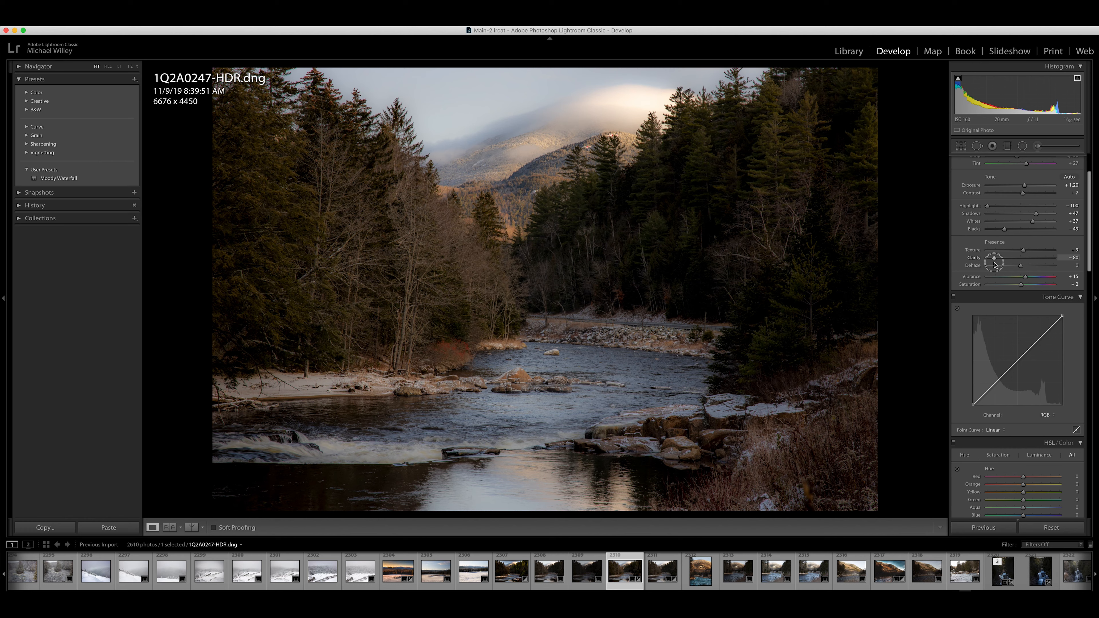
left_click_drag(995, 266, 1020, 263)
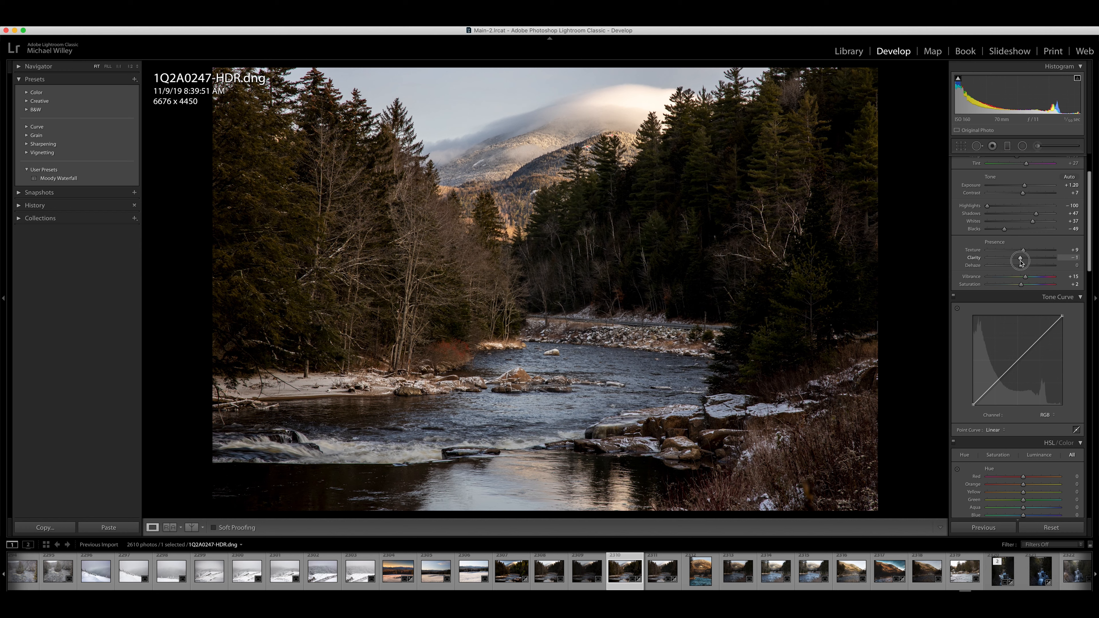
left_click_drag(1020, 261, 1020, 261)
- Raise the photo's Vibrance to +44
mouse_move(1028, 281)
left_mouse_down()
mouse_move(1011, 281)
mouse_move(1036, 282)
left_mouse_up()
scroll(1029, 337, "down", 1)
scroll(1030, 337, "down", 1)
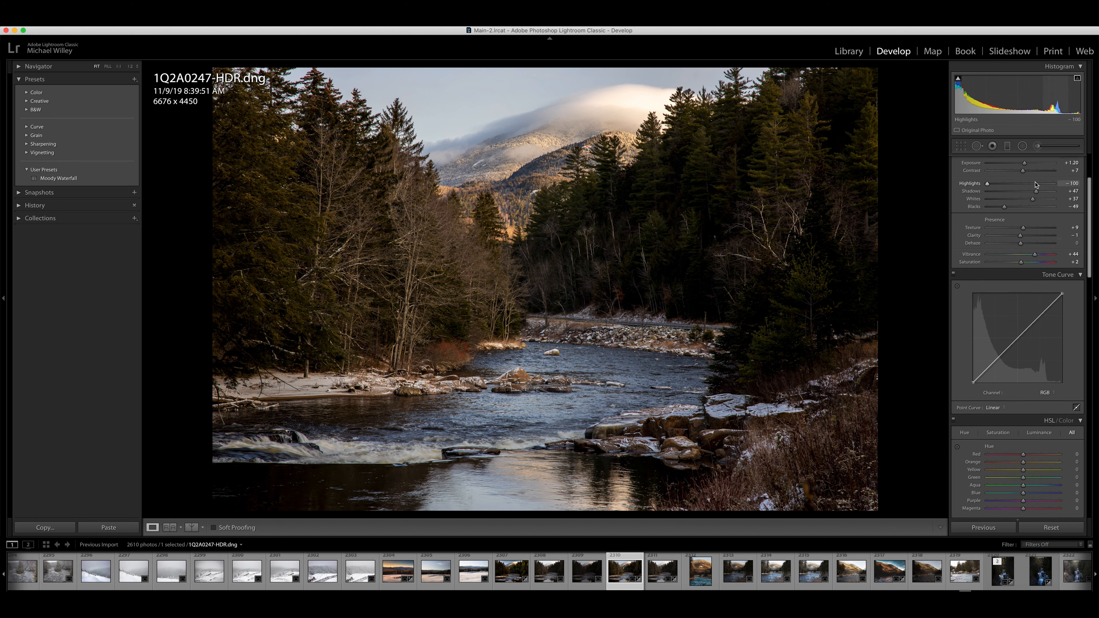
- Set up a new Adjustment Brush with its effects reset and Exposure at 1.45
left_click(1038, 146)
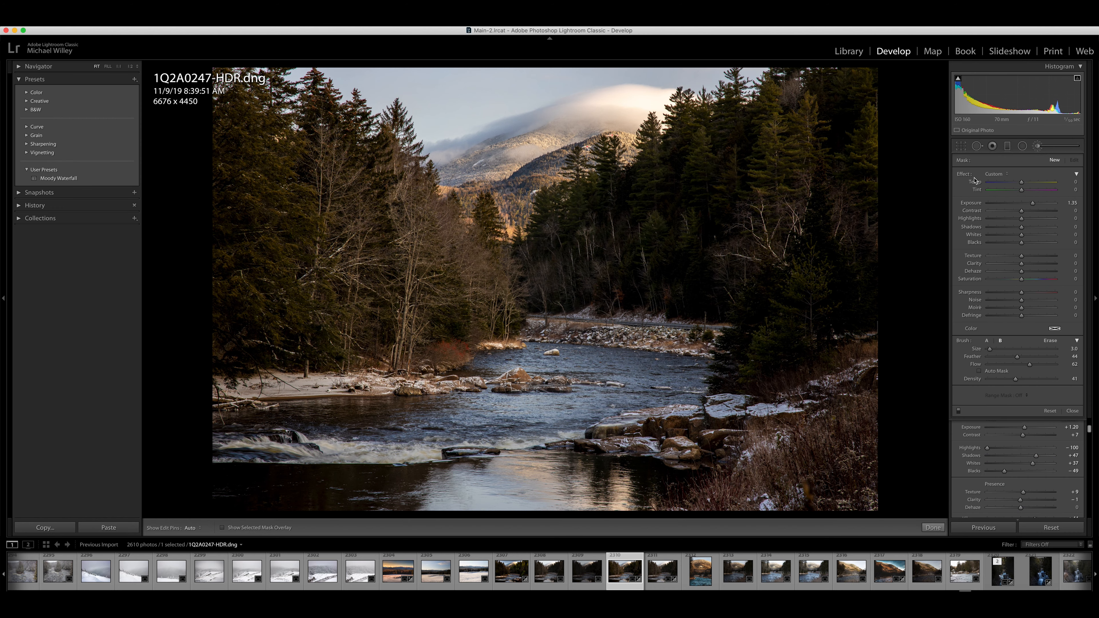
double_click(964, 174)
left_click_drag(1023, 206, 1036, 206)
- Paint the brightening brush over the hillside treetops and the snowy rocks along the riverbank
key("h")
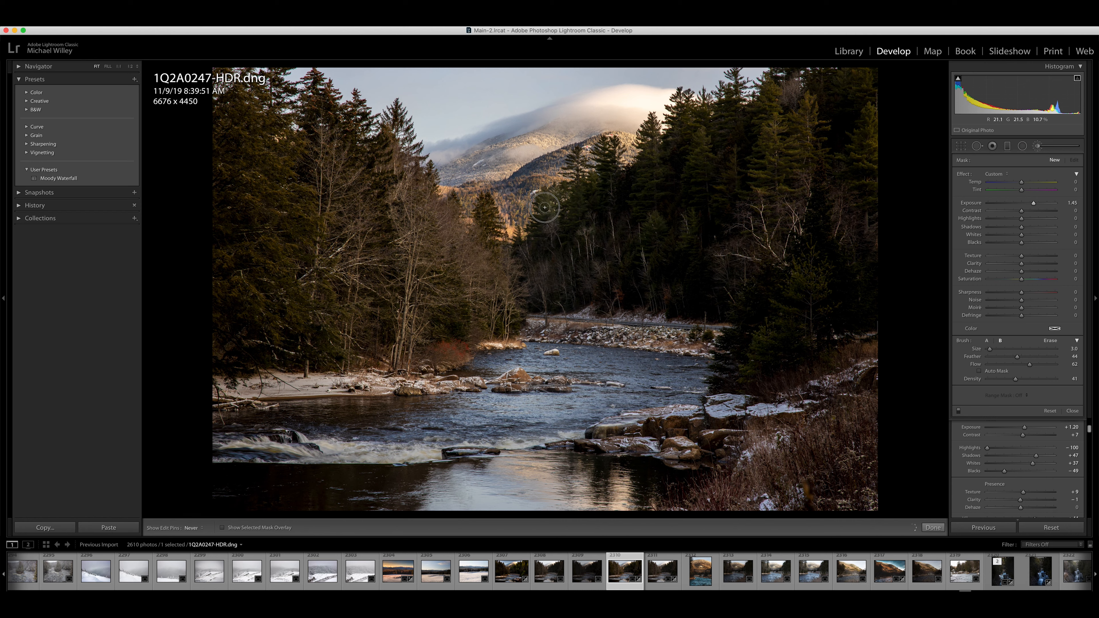
key("h")
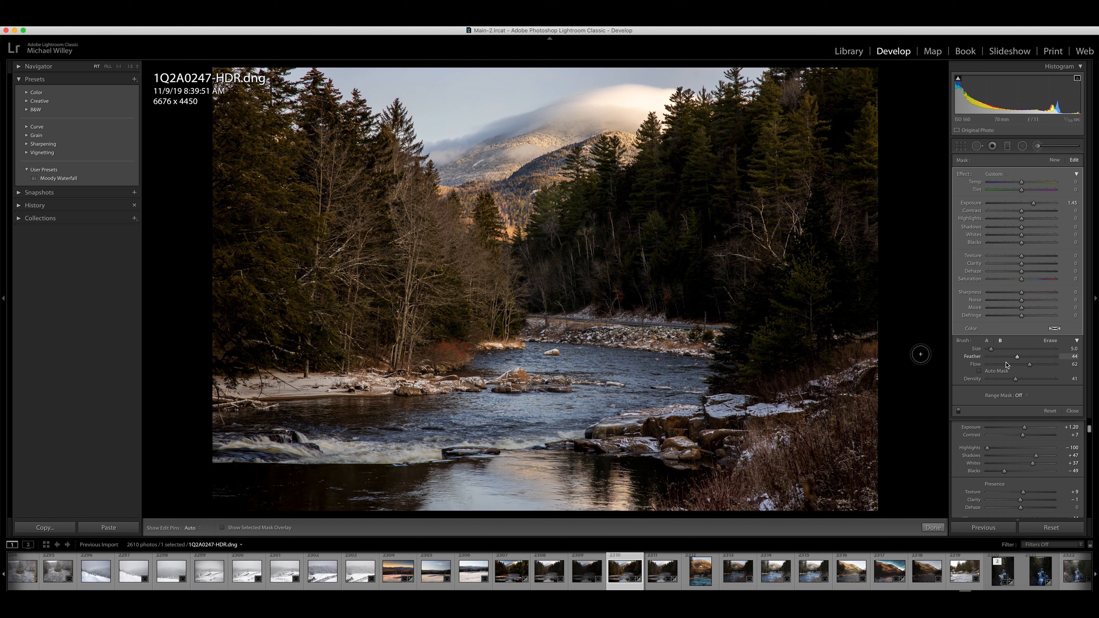
key("h")
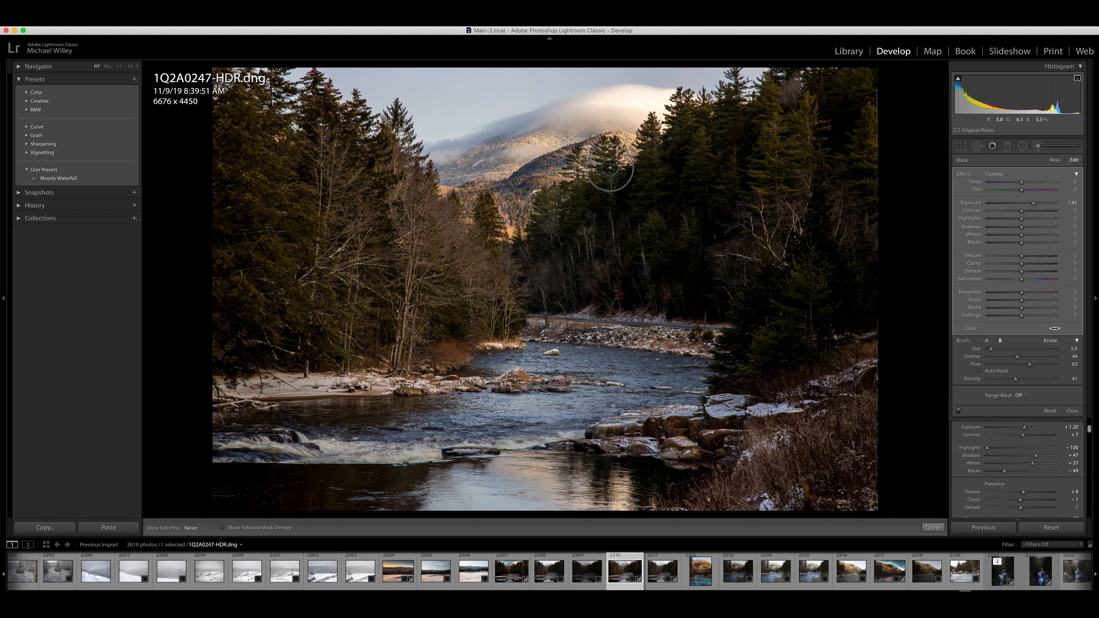
key("h")
key("h")
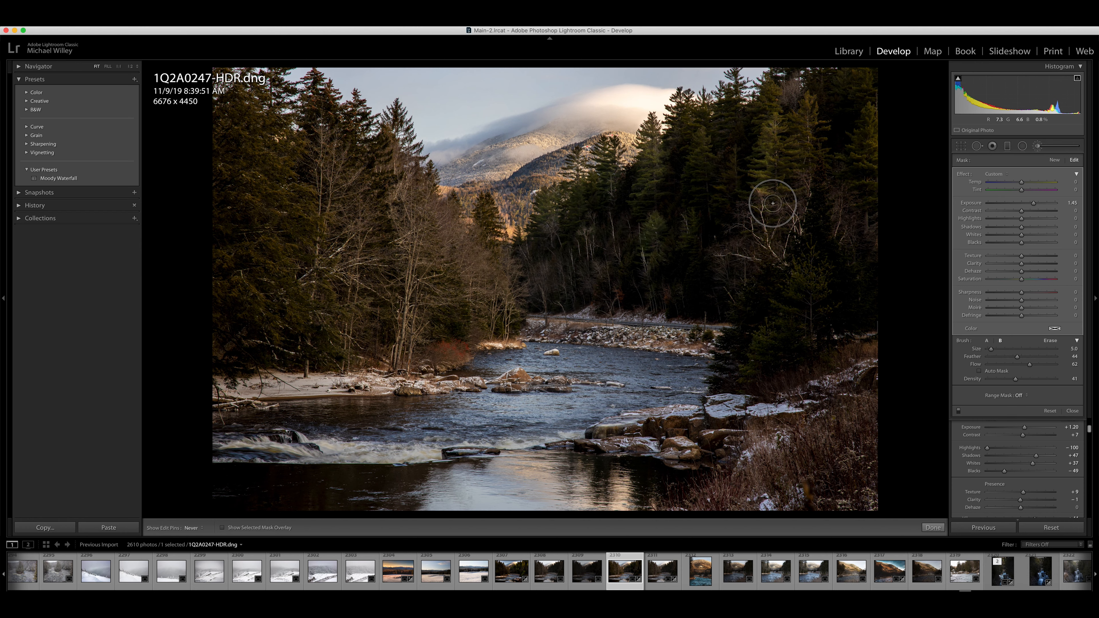
key("h")
left_click_drag(775, 97, 757, 118)
left_click_drag(874, 134, 871, 137)
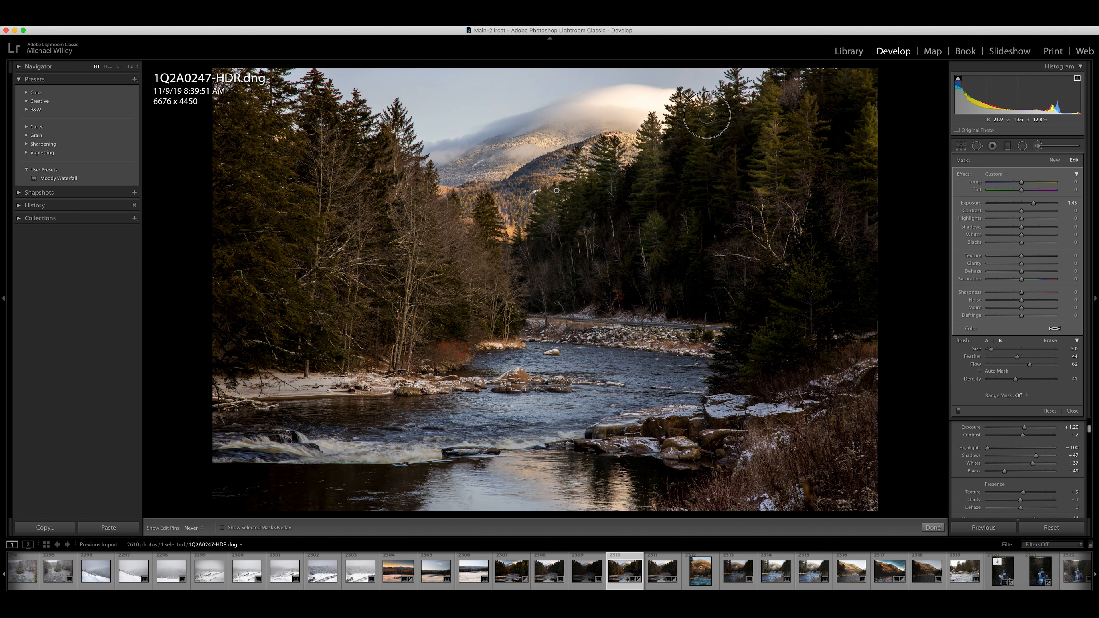
key("h")
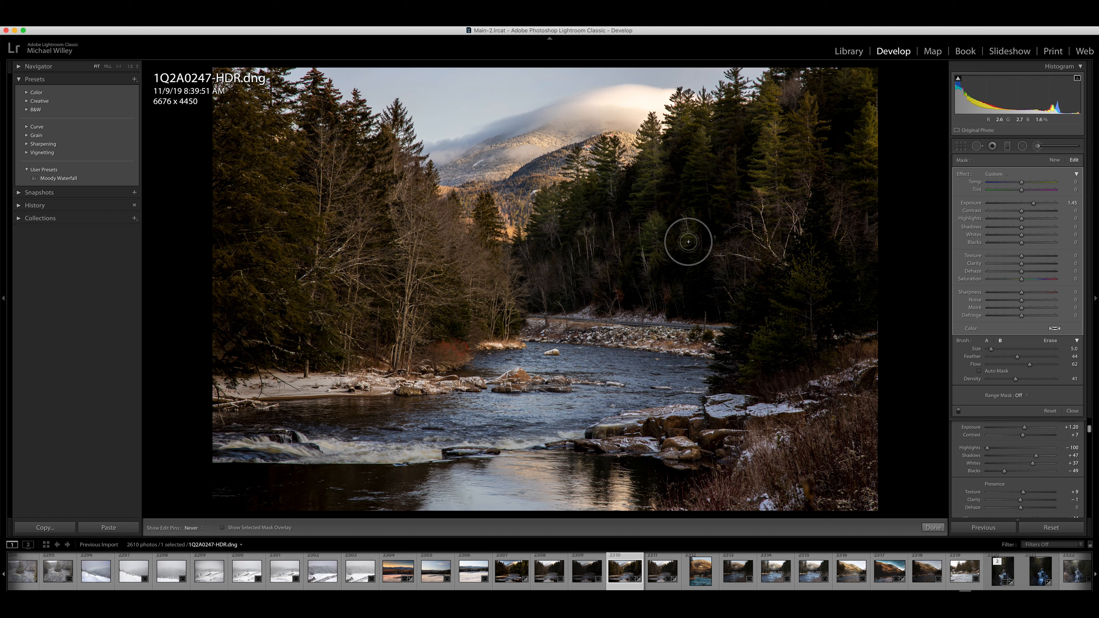
key("h")
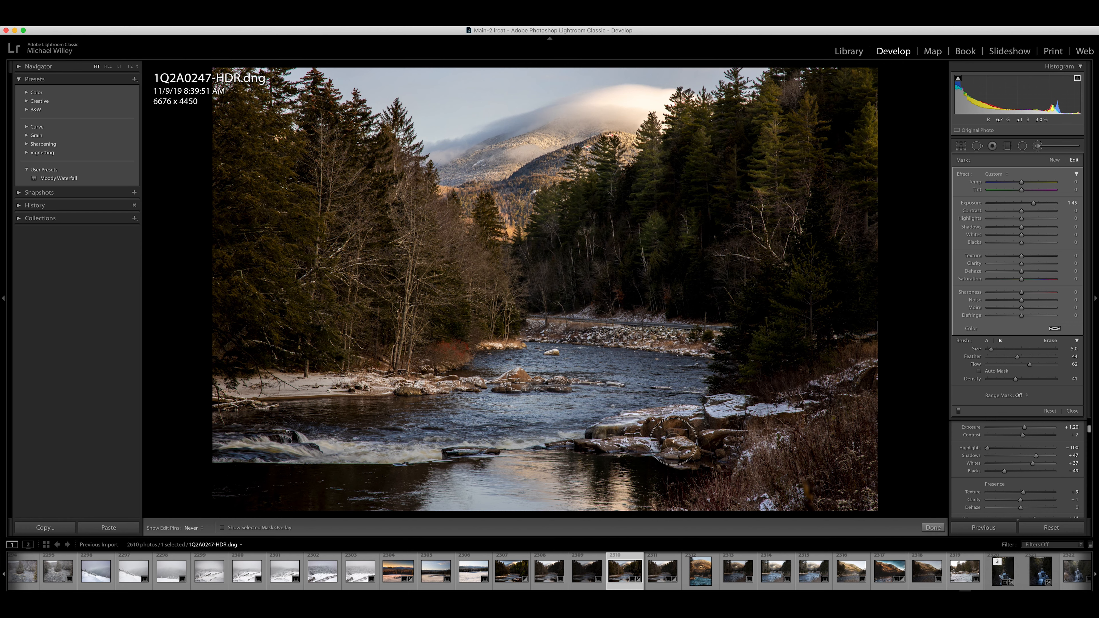
key("h")
key("h")
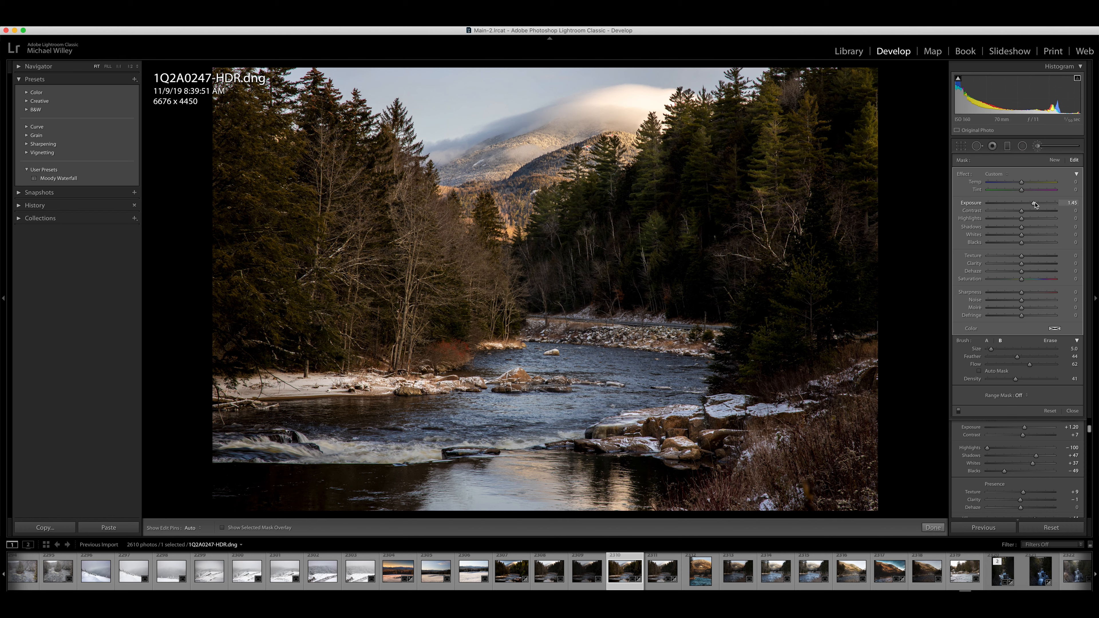
- Set the brush mask's Exposure to 0.99, Highlights to 12 and Shadows to 46, and close the Adjustment Brush
left_click_drag(1035, 204, 1041, 204)
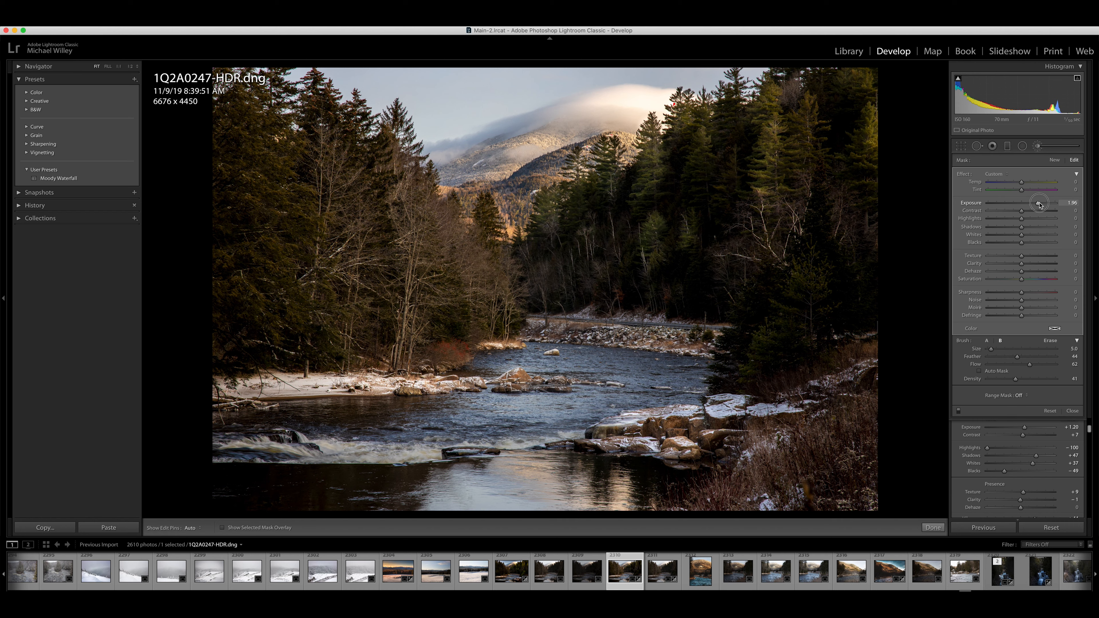
mouse_move(1021, 218)
left_mouse_down()
mouse_move(1065, 219)
mouse_move(1033, 205)
left_mouse_up()
left_click_drag(1033, 207, 1059, 225)
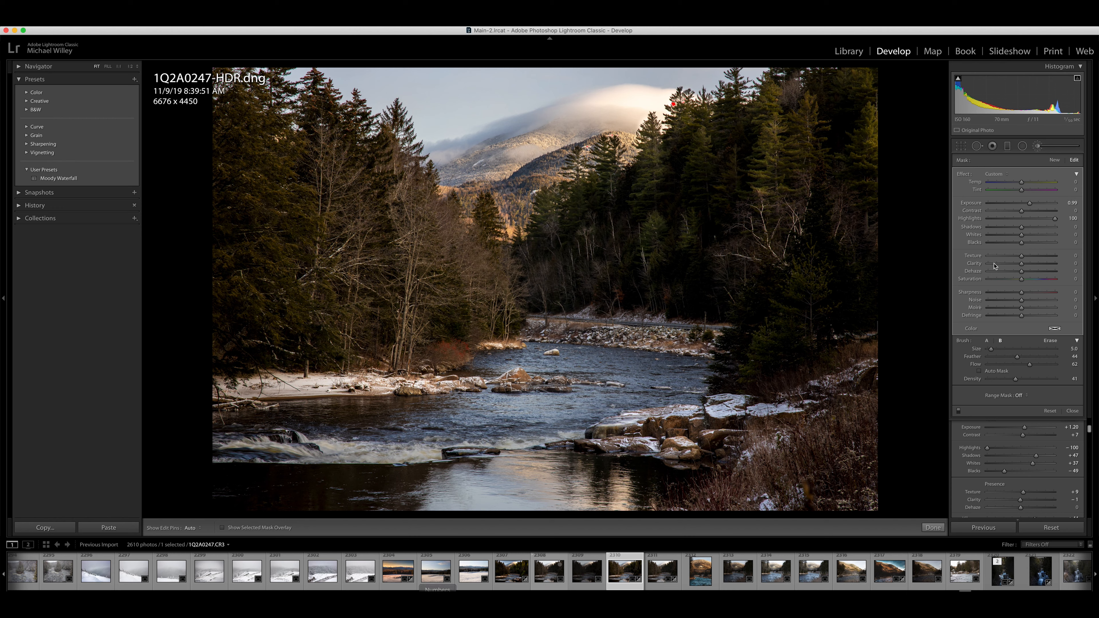
left_click_drag(1056, 219, 1029, 220)
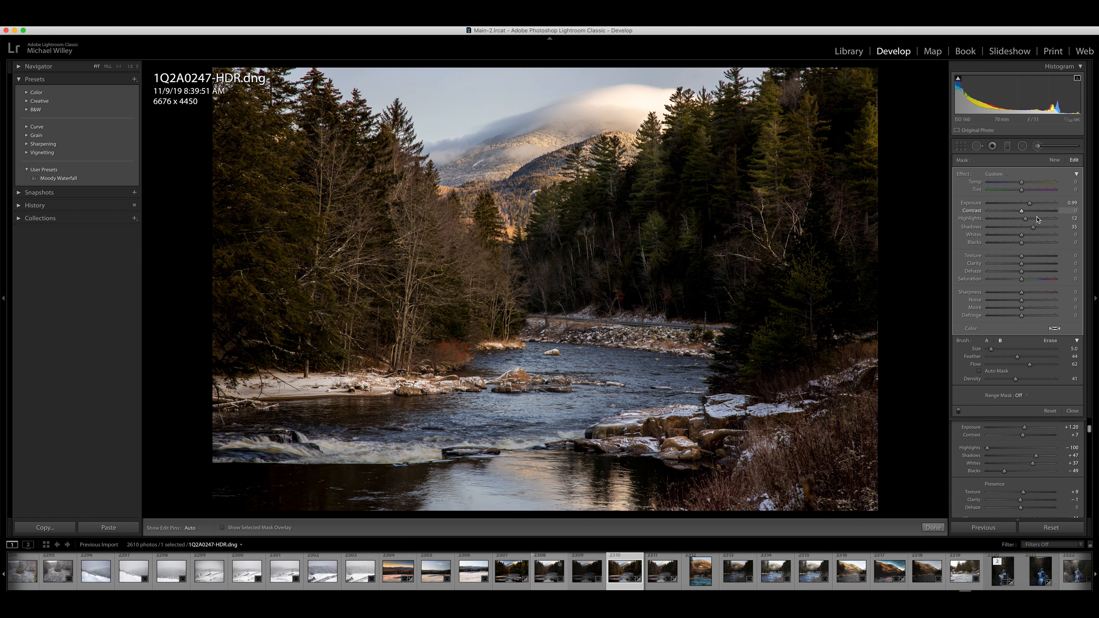
mouse_move(1034, 229)
left_mouse_down()
mouse_move(1019, 229)
mouse_move(1038, 229)
left_mouse_up()
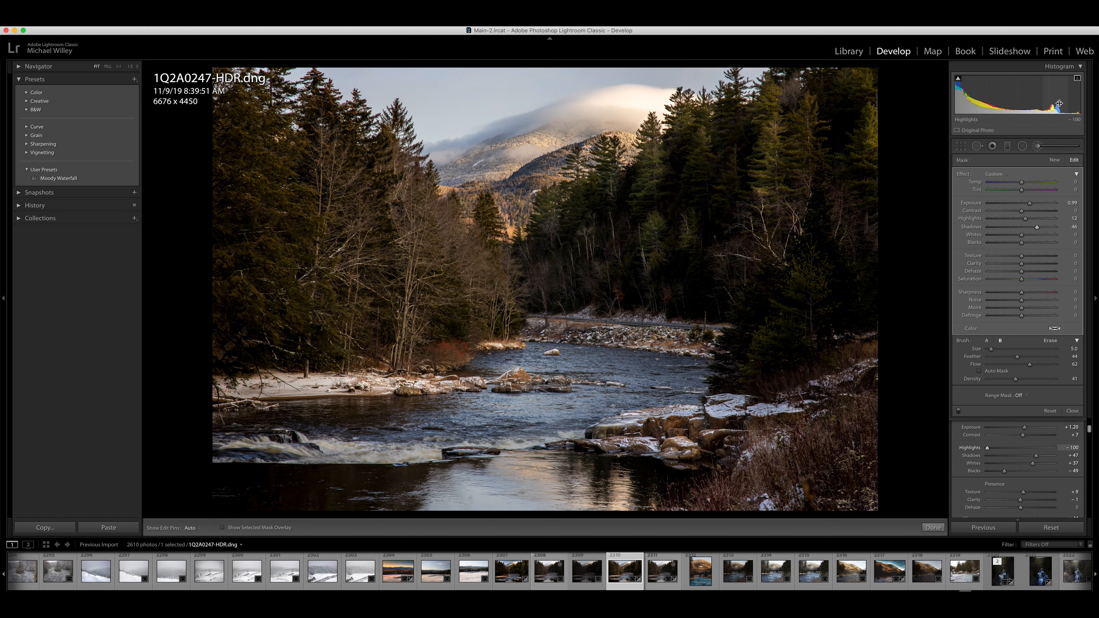
left_click(1073, 411)
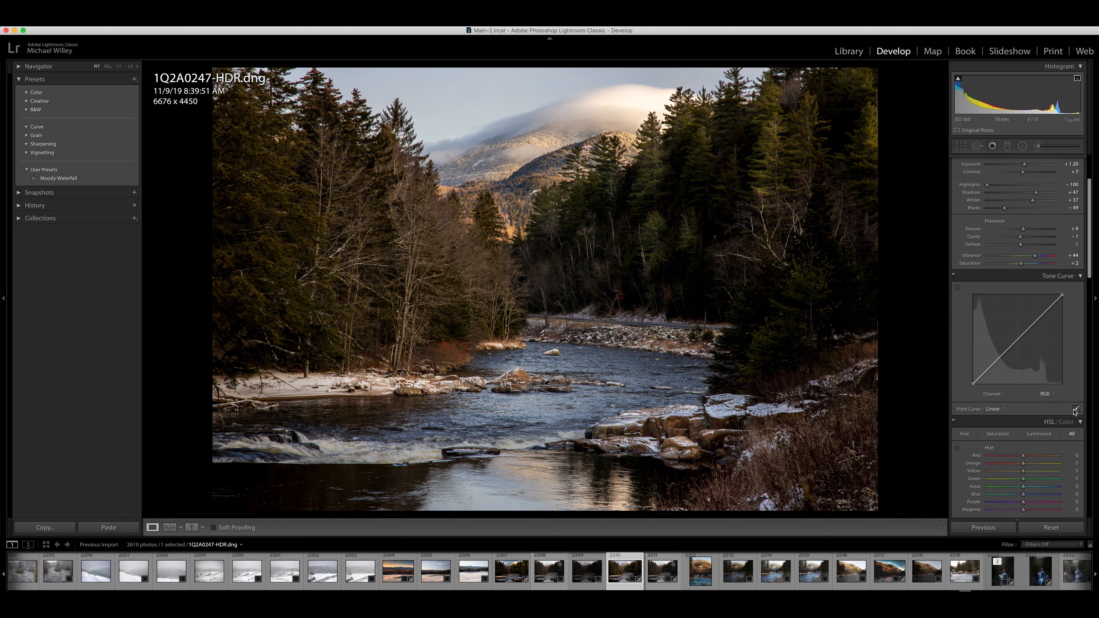
- Set the whole photo's Dehaze to +10 and raise its Shadows to +68
scroll(1026, 264, "up", 2)
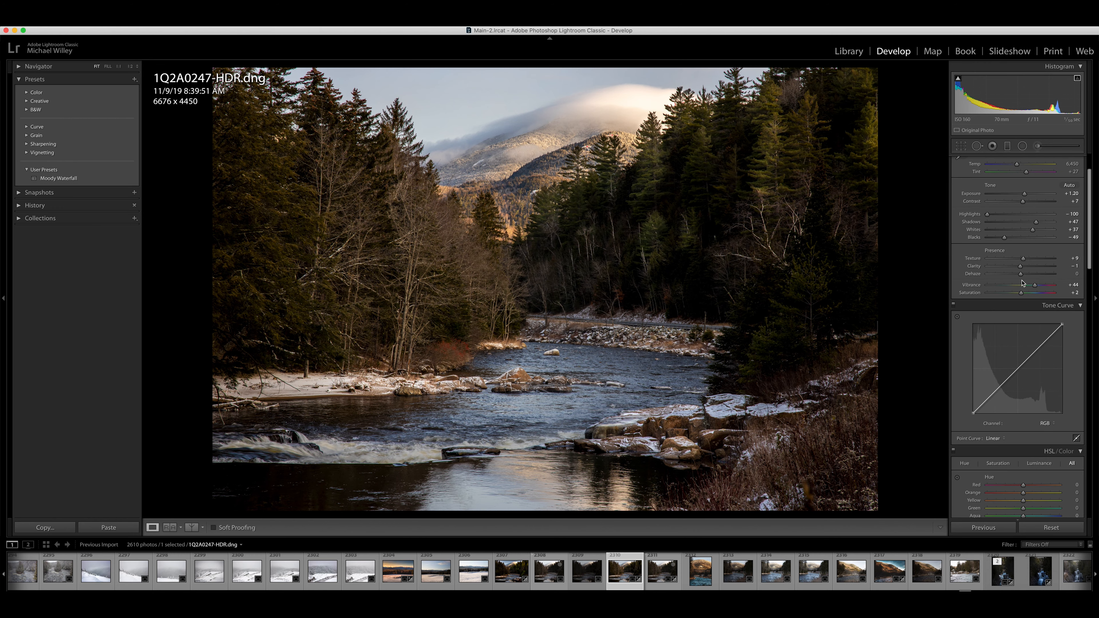
left_click_drag(1022, 275, 1027, 277)
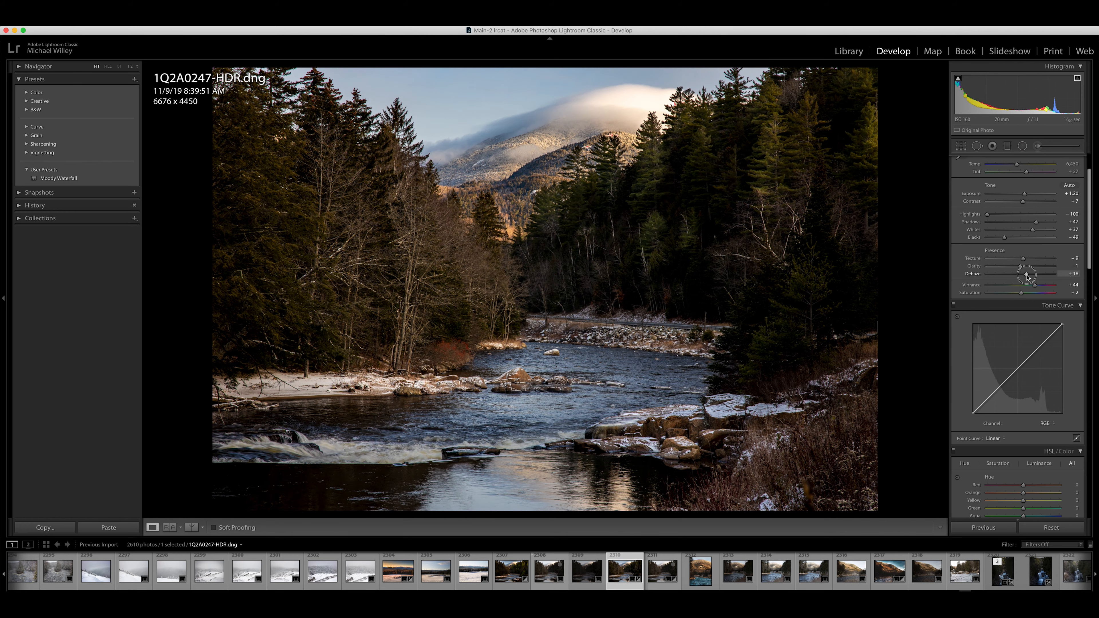
mouse_move(1028, 278)
left_mouse_down()
mouse_move(1084, 277)
mouse_move(871, 283)
mouse_move(1023, 278)
left_mouse_up()
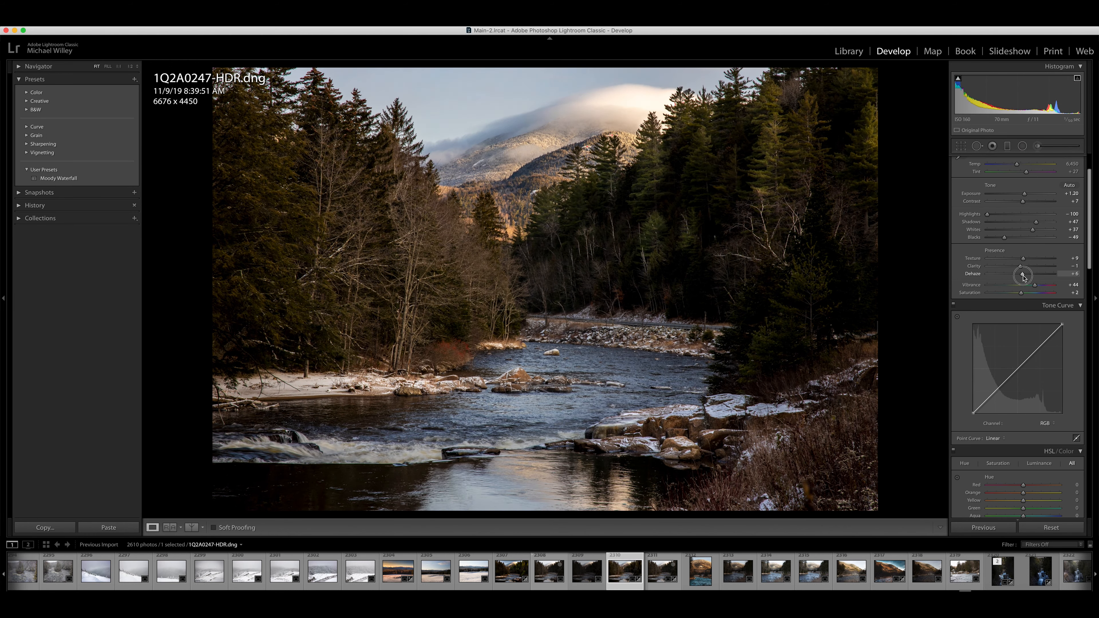
left_click_drag(1025, 278, 1025, 277)
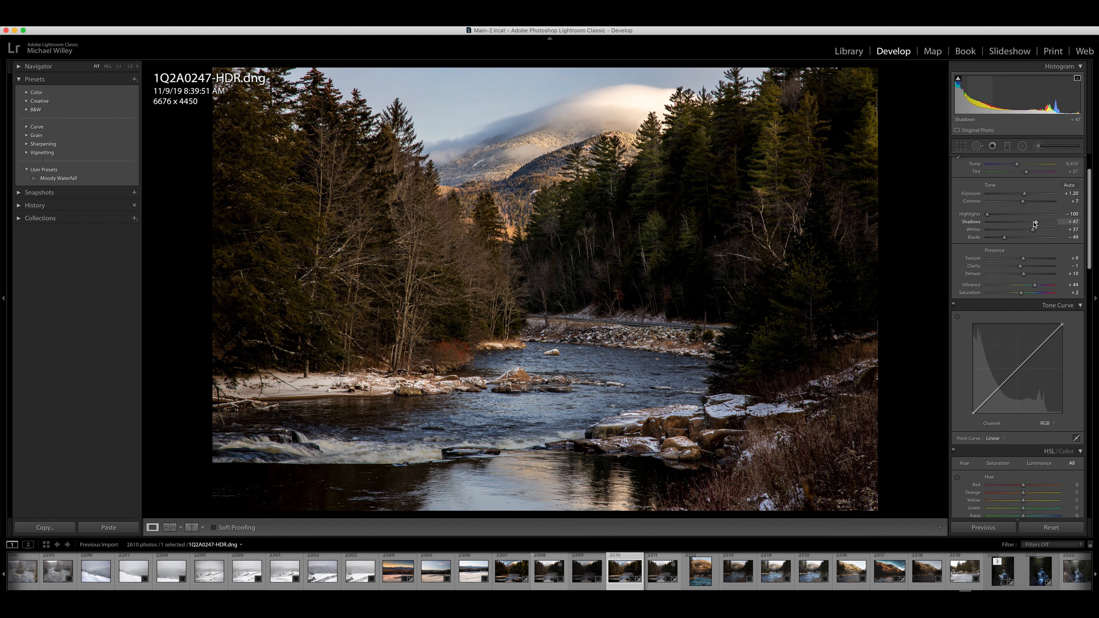
left_click_drag(1037, 223, 1043, 223)
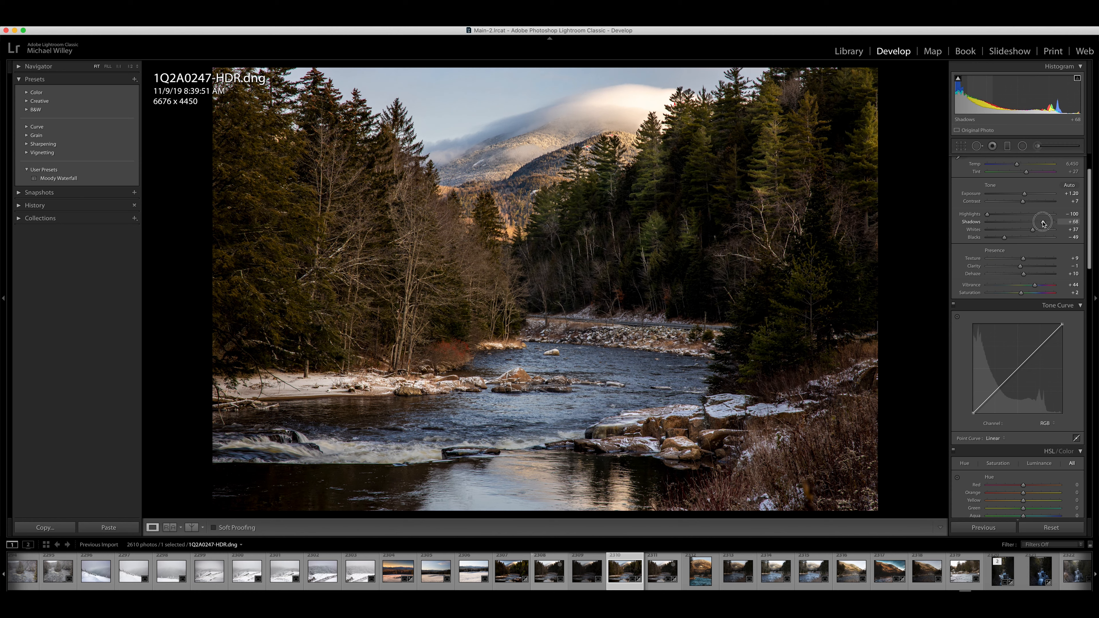
- Set the whole photo's Shadows to +62 and set up a new Adjustment Brush with Exposure at -1.13 and size 8
left_click_drag(1043, 223, 1041, 224)
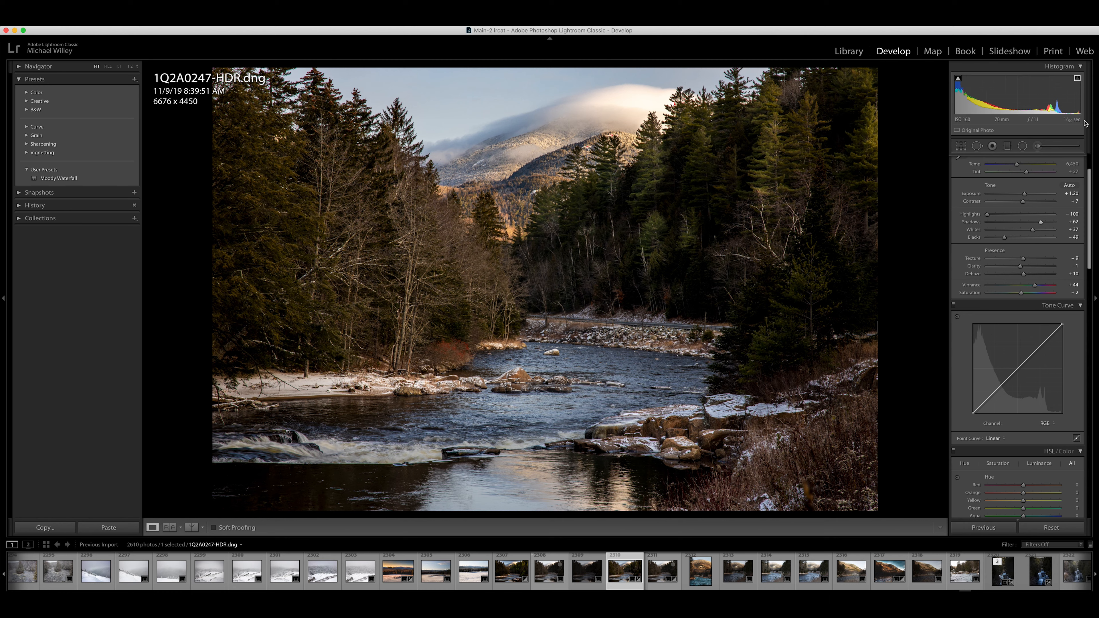
left_click(1037, 147)
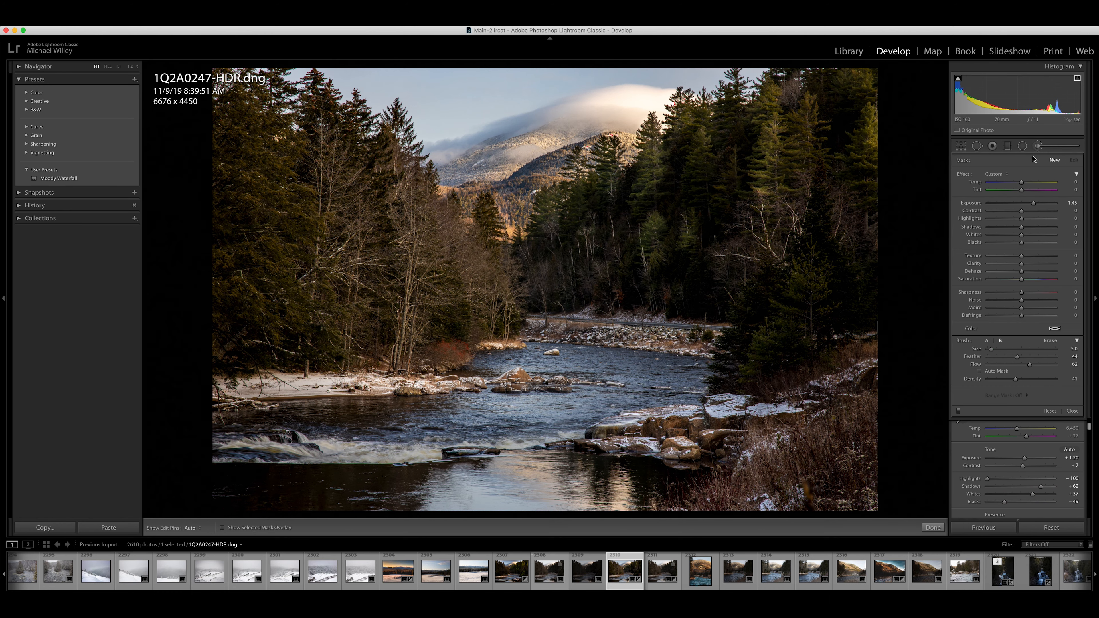
left_click_drag(1033, 203, 1011, 207)
key("h")
scroll(576, 320, "up", 3)
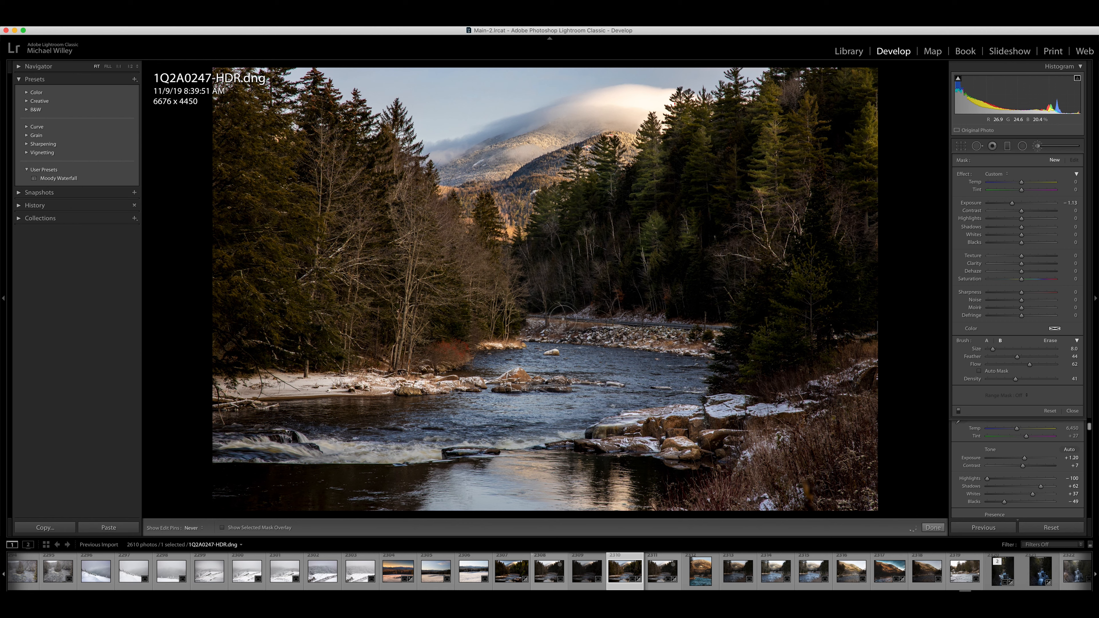
- Paint the darkening brush along the road above the far riverbank and set the mask's Exposure to -2.34
mouse_move(564, 310)
left_mouse_down()
mouse_move(735, 320)
mouse_move(601, 315)
left_mouse_up()
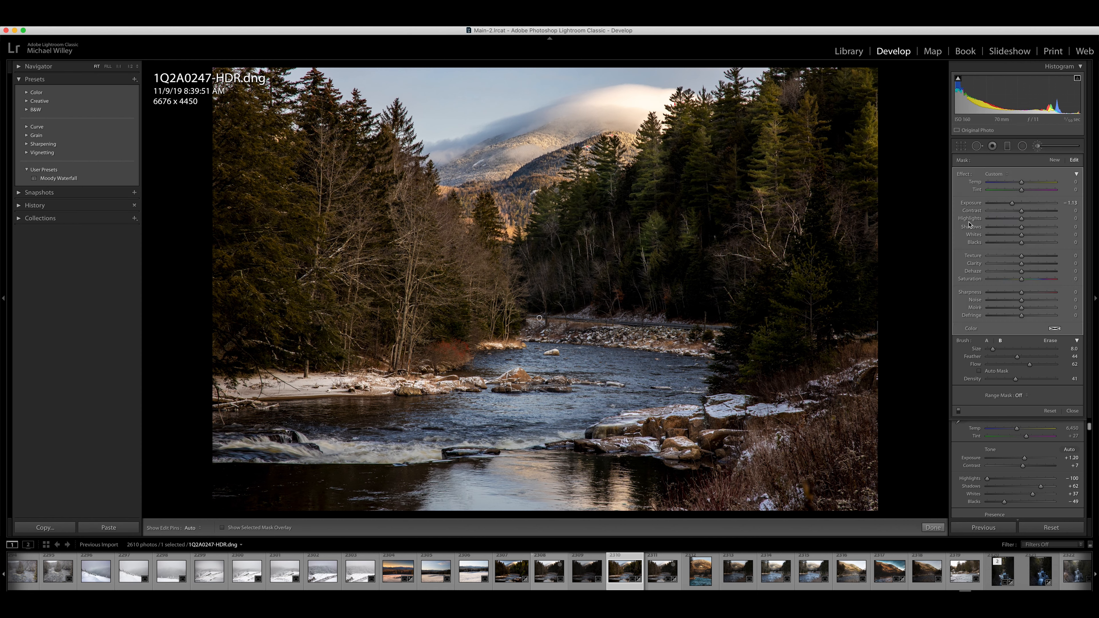
left_click_drag(1012, 203, 1003, 202)
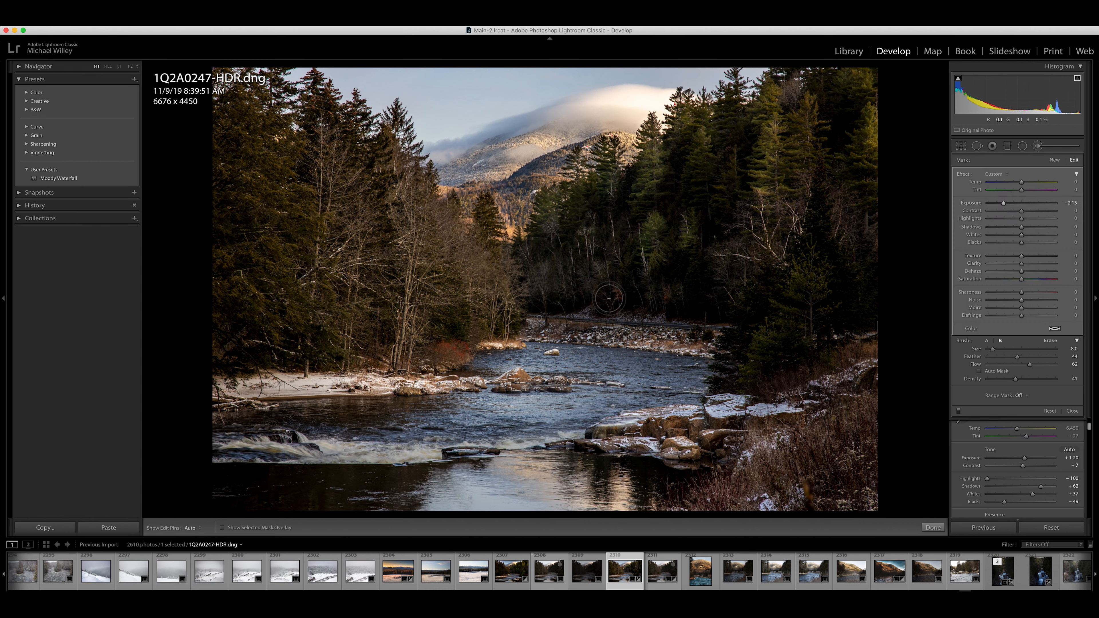
key("h")
key("h")
left_click_drag(1003, 203, 1000, 205)
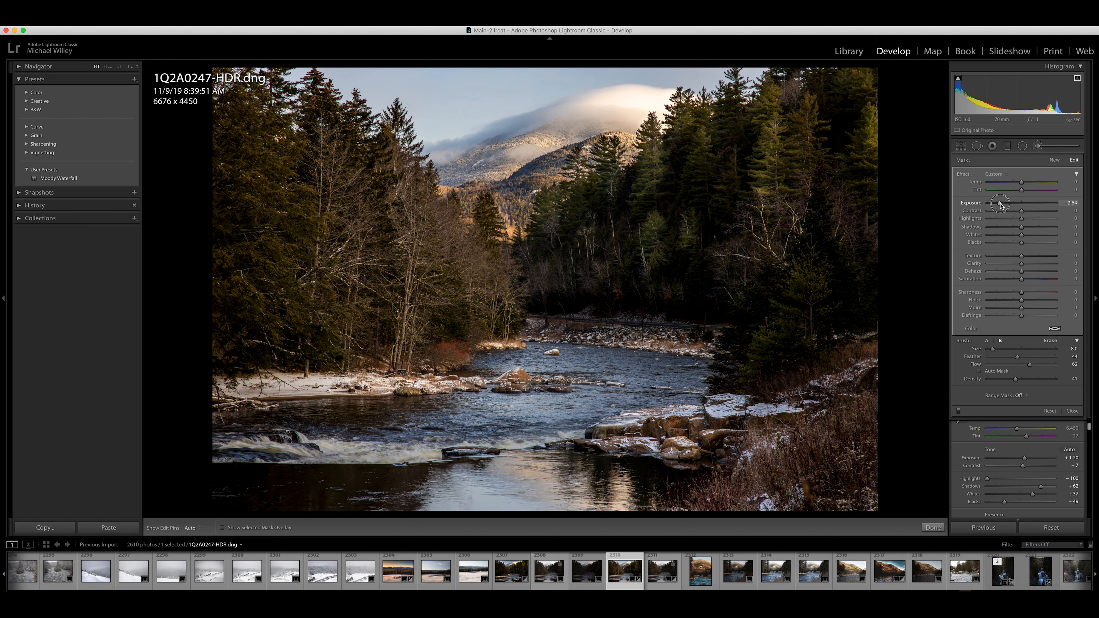
key("h")
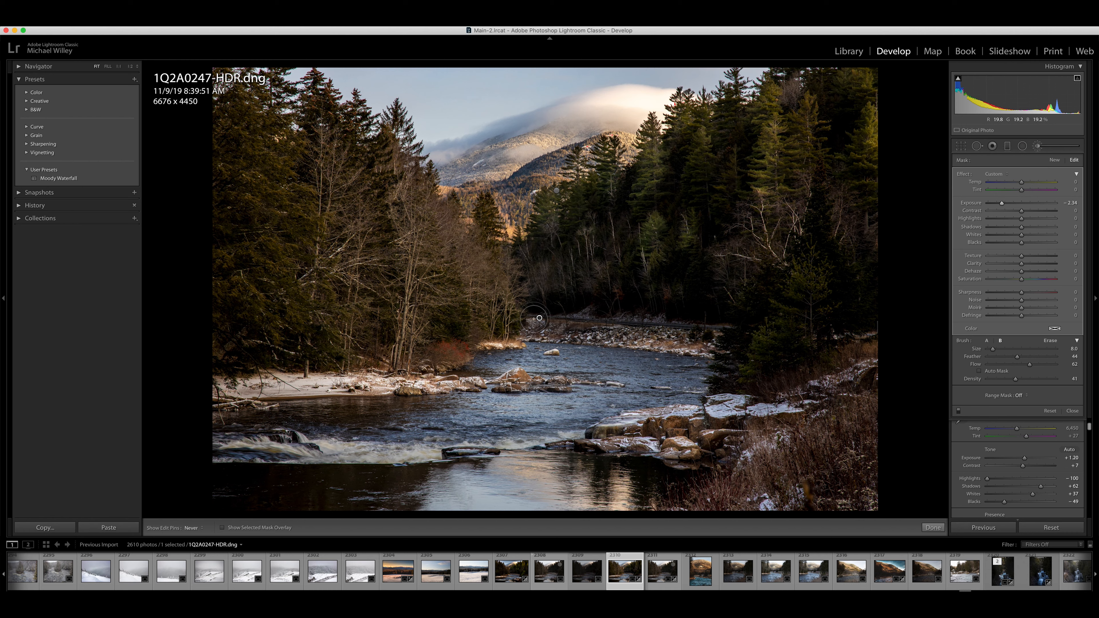
key("h")
- Extend the darkening mask along the far bank, set its Shadows to -78 and Blacks to -43, and close the Adjustment Brush
key("bracketright")
key("bracketright")
key("bracketleft")
key("bracketleft")
key("bracketleft")
left_click_drag(1022, 227, 1001, 227)
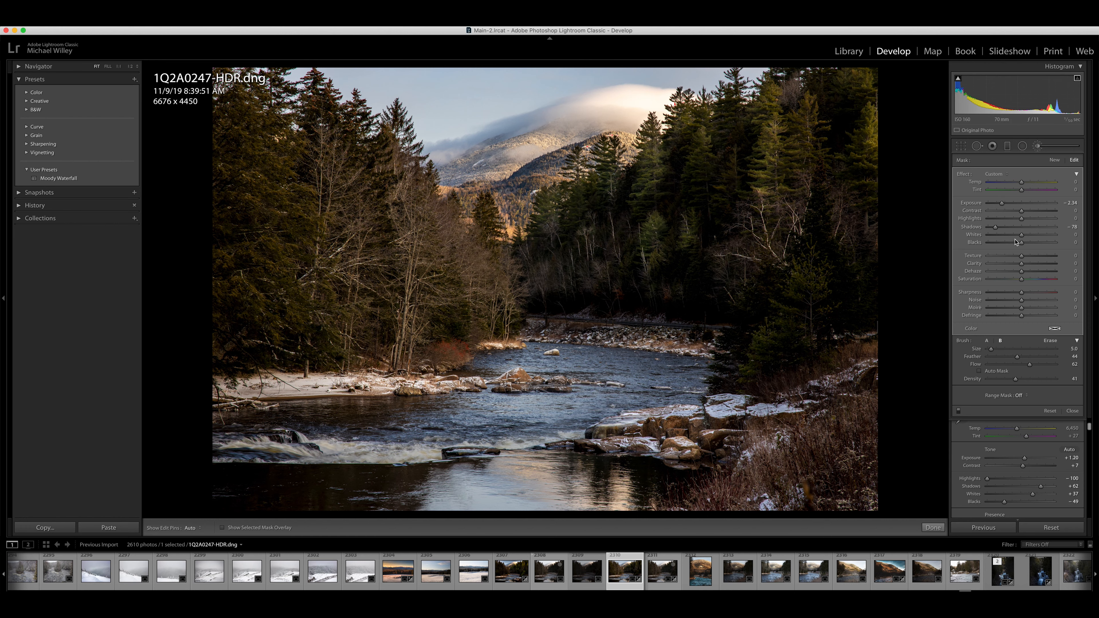
left_click_drag(1021, 243, 999, 243)
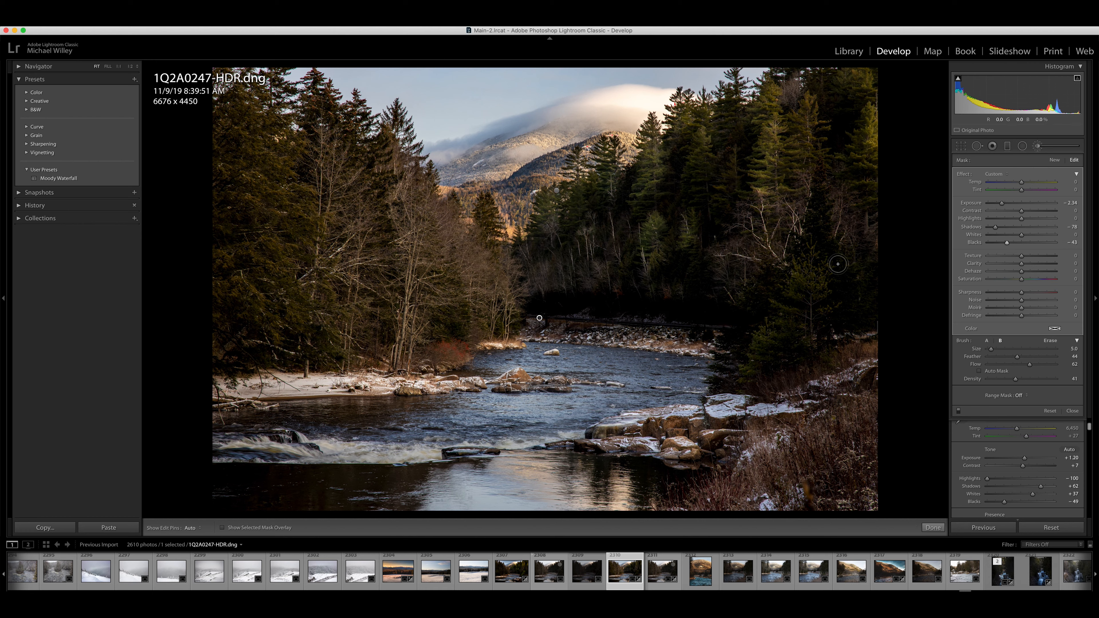
left_click(1038, 147)
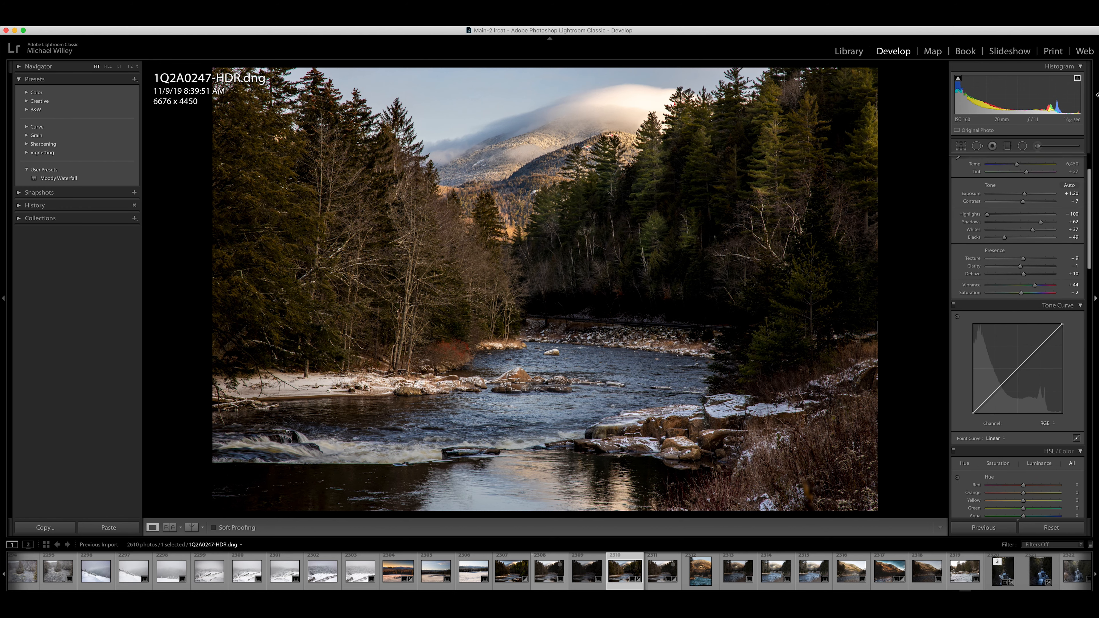
- Reselect the brightening brush mask at the hillside treetops and paint it over the white rapids in the river's foreground
left_click(1038, 147)
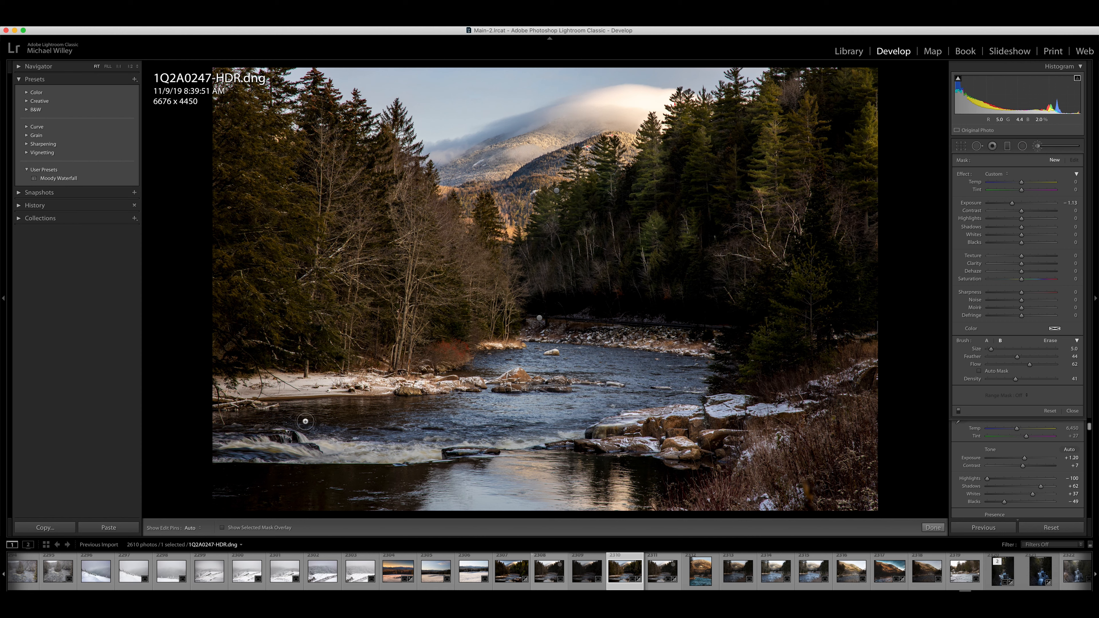
left_click(557, 191)
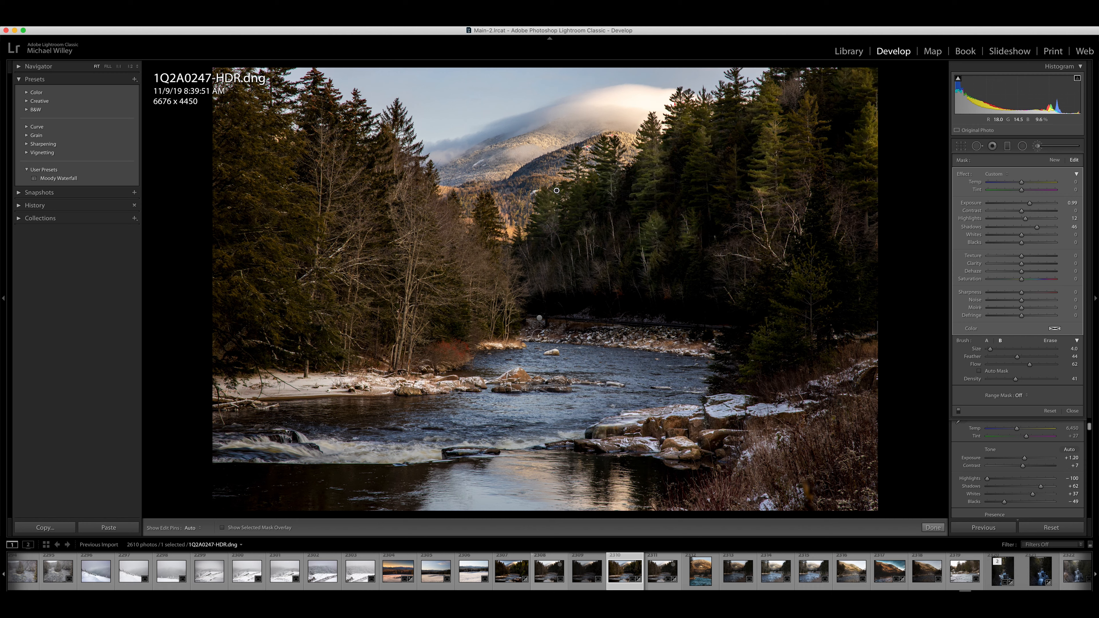
key("h")
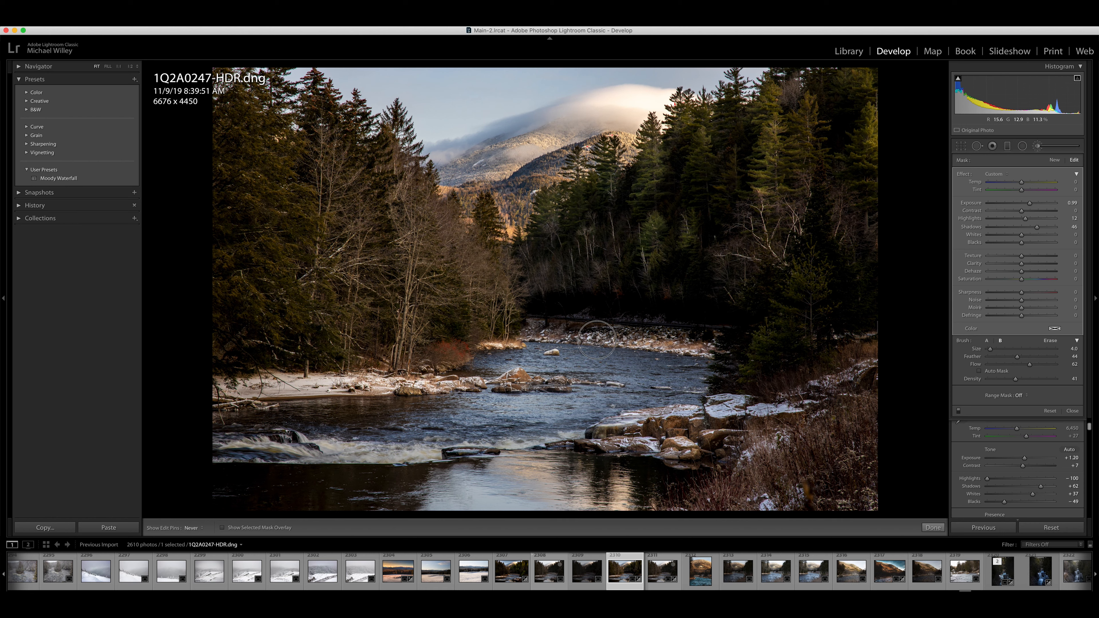
key("h")
key("h")
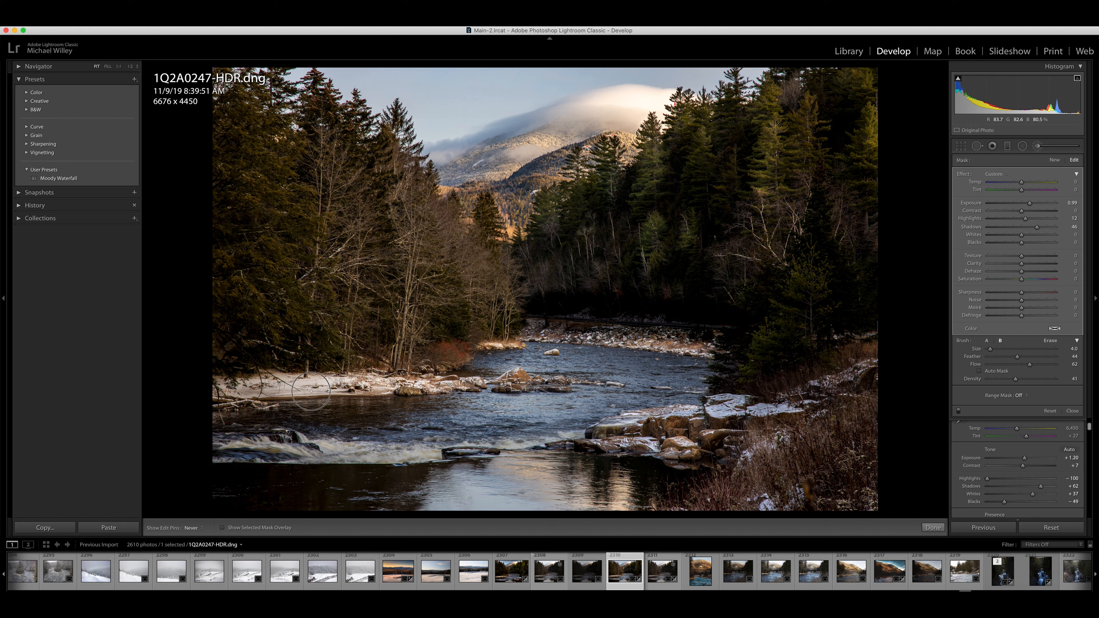
key("h")
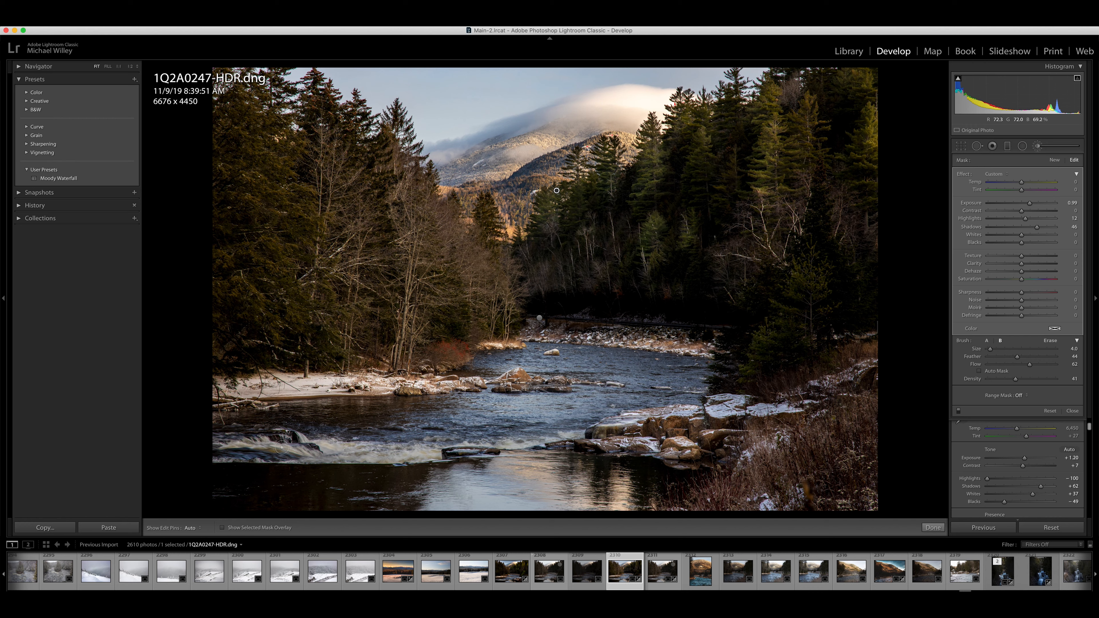
mouse_move(259, 450)
left_mouse_down()
mouse_move(411, 458)
mouse_move(589, 446)
mouse_move(357, 446)
left_mouse_up()
left_click_drag(289, 448, 216, 440)
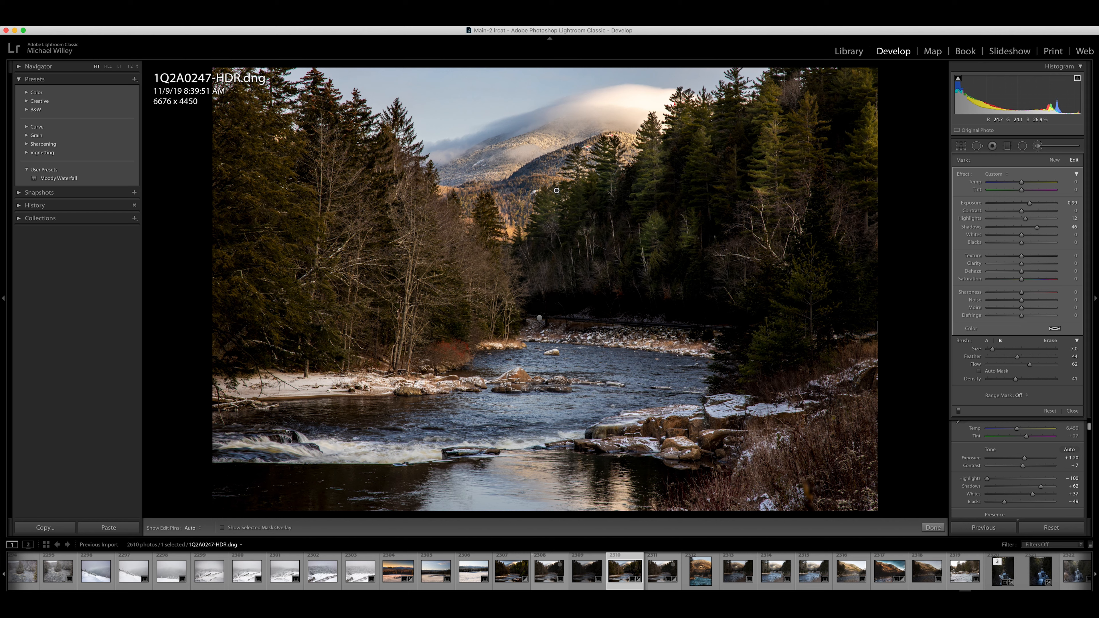
- Set the whole photo's Exposure to +1.10 and paint the far-bank darkening mask over the trees on the left bank
left_click(1040, 146)
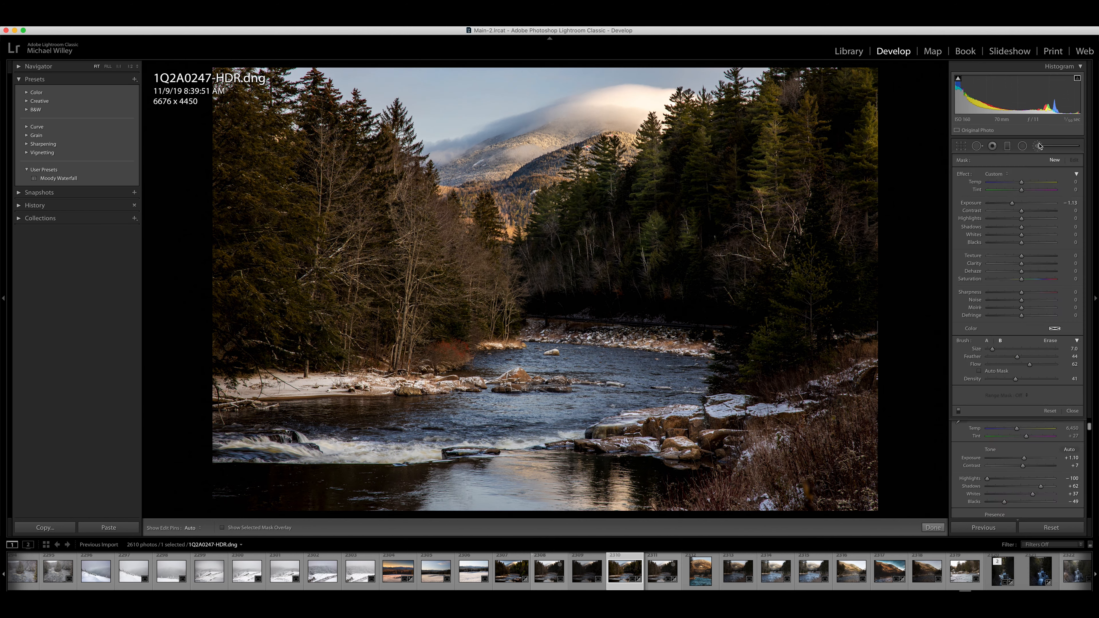
left_click(539, 318)
scroll(235, 291, "up", 5)
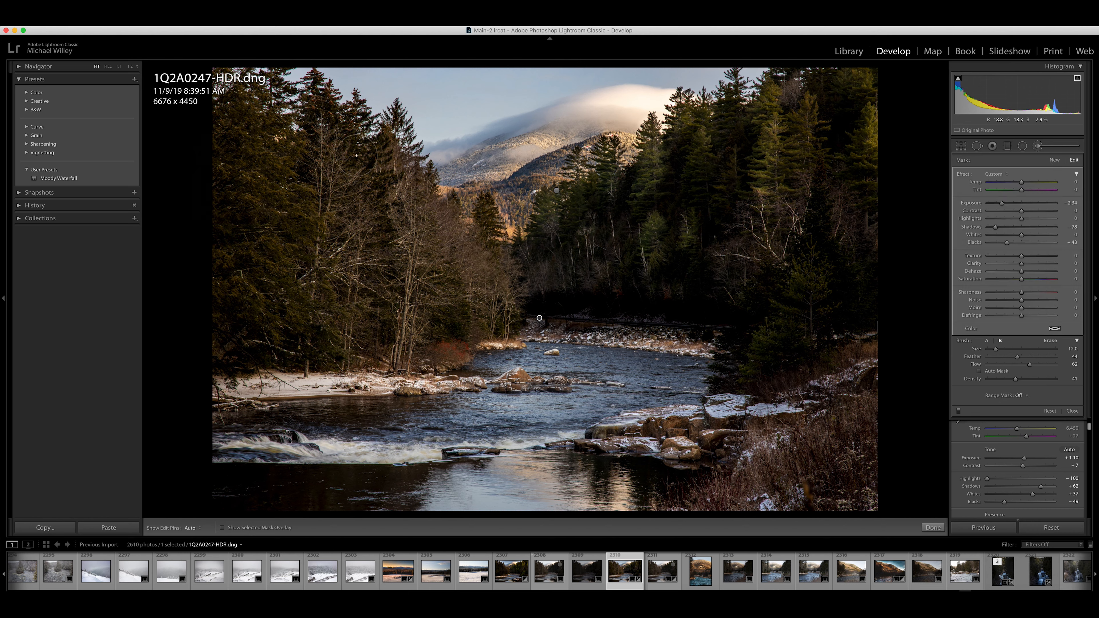
scroll(329, 180, "down", 1)
scroll(417, 214, "down", 2)
mouse_move(423, 218)
left_mouse_down()
mouse_move(422, 308)
mouse_move(415, 294)
mouse_move(399, 359)
mouse_move(417, 323)
mouse_move(493, 308)
mouse_move(493, 278)
mouse_move(460, 256)
mouse_move(448, 222)
mouse_move(464, 289)
mouse_move(427, 294)
mouse_move(478, 290)
mouse_move(421, 254)
mouse_move(410, 197)
mouse_move(389, 167)
mouse_move(402, 191)
mouse_move(410, 295)
mouse_move(406, 268)
mouse_move(394, 332)
mouse_move(383, 354)
mouse_move(368, 354)
mouse_move(385, 237)
mouse_move(341, 163)
mouse_move(365, 252)
mouse_move(361, 323)
mouse_move(348, 356)
left_mouse_up()
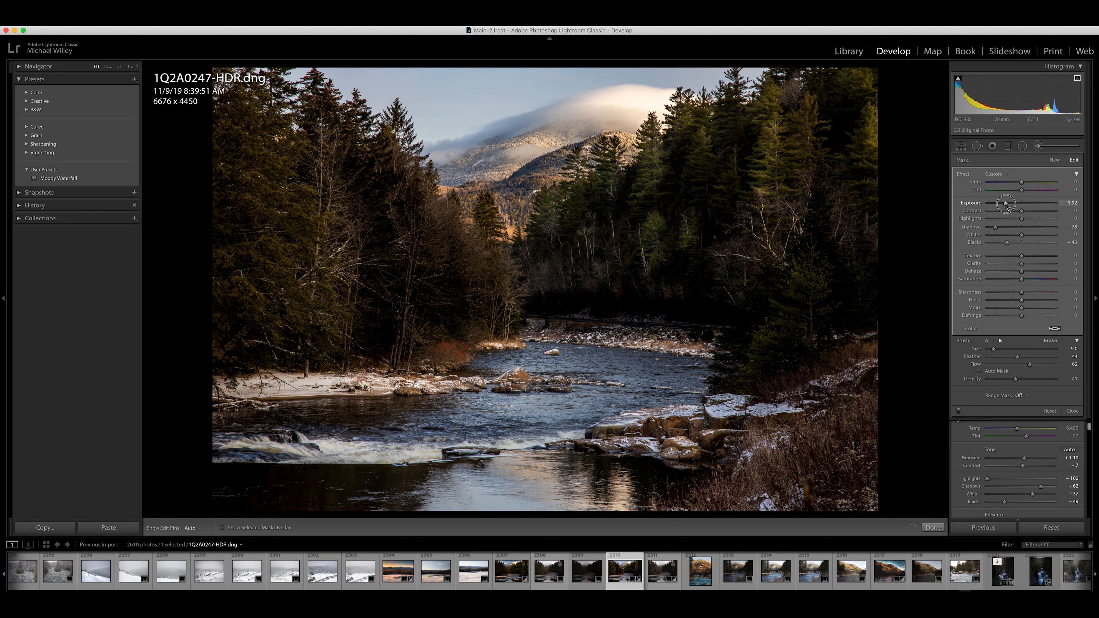
- Set the darkening mask's Exposure to -1.65 and its Shadows and Blacks to -100, and continue painting it over the left bank's trees
left_click_drag(1019, 204, 1019, 203)
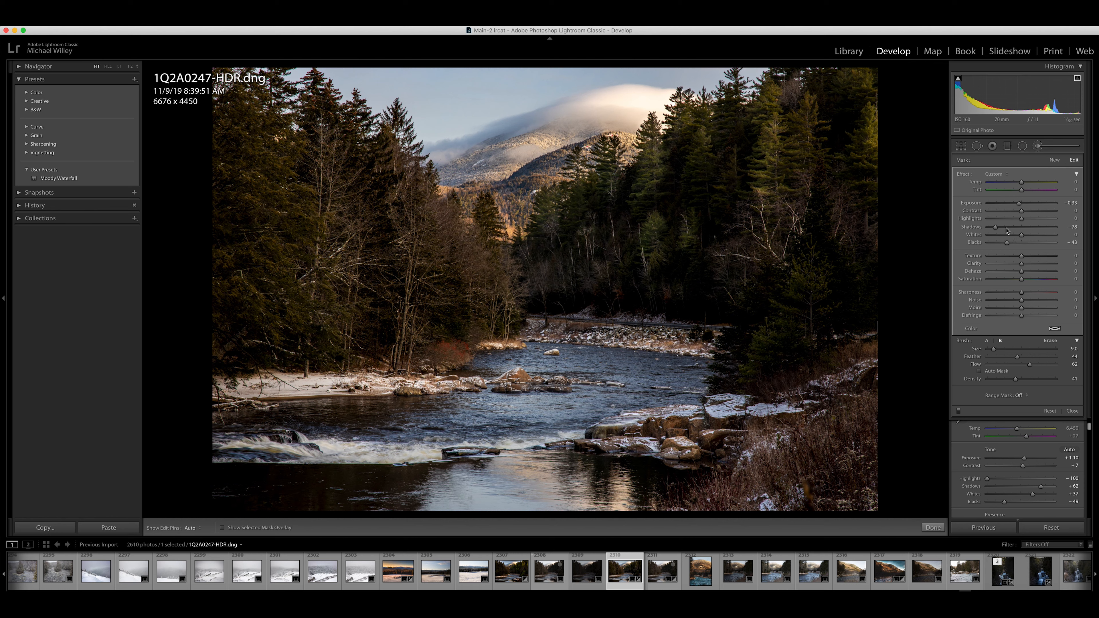
left_click_drag(999, 230, 953, 245)
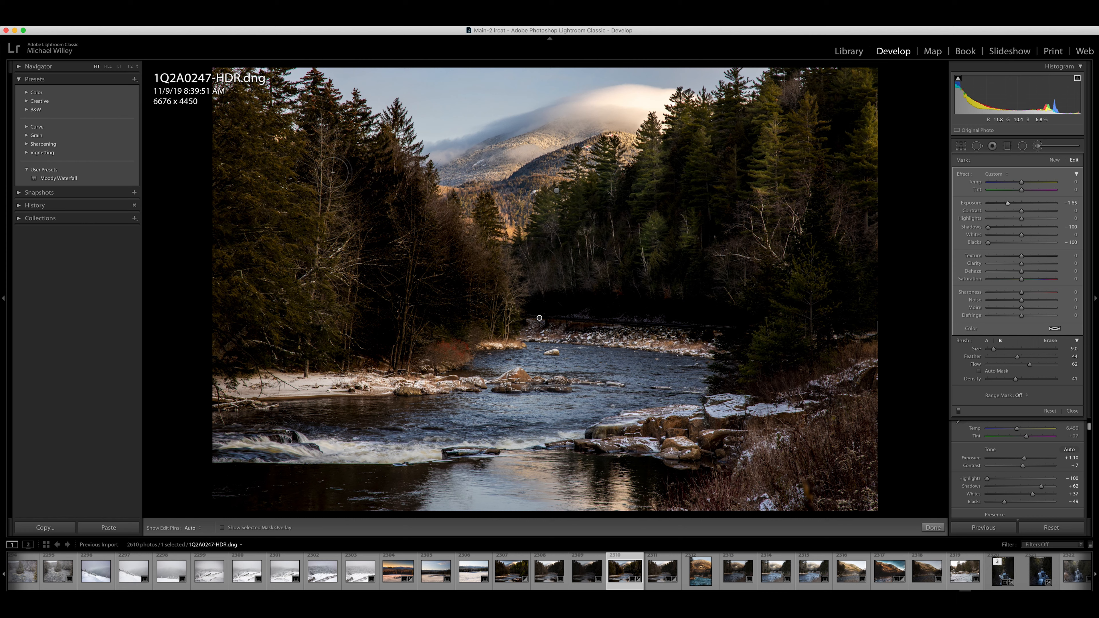
key("h")
mouse_move(378, 243)
left_mouse_down()
mouse_move(368, 283)
mouse_move(343, 227)
mouse_move(380, 315)
mouse_move(336, 253)
mouse_move(356, 328)
left_mouse_up()
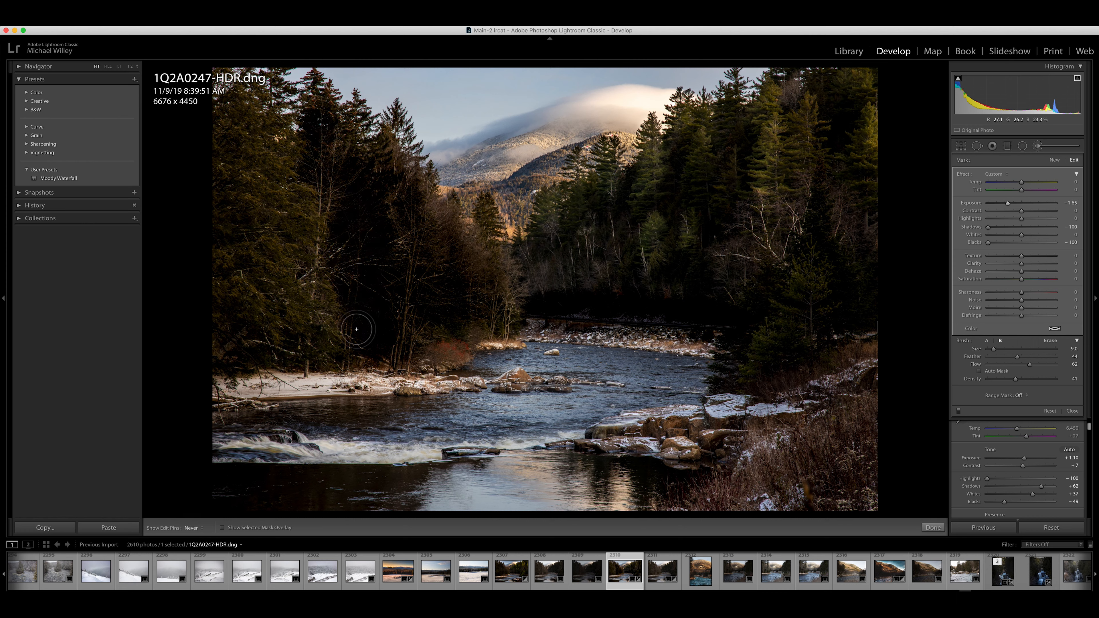
key("h")
key("bracketleft")
key("bracketleft")
key("h")
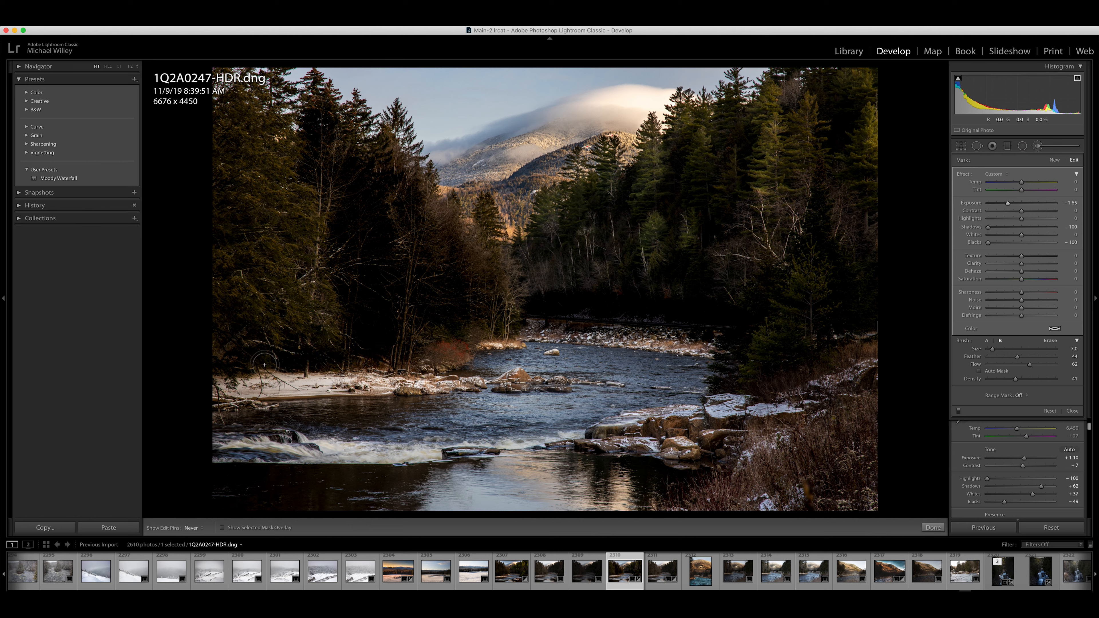
key("h")
key("h")
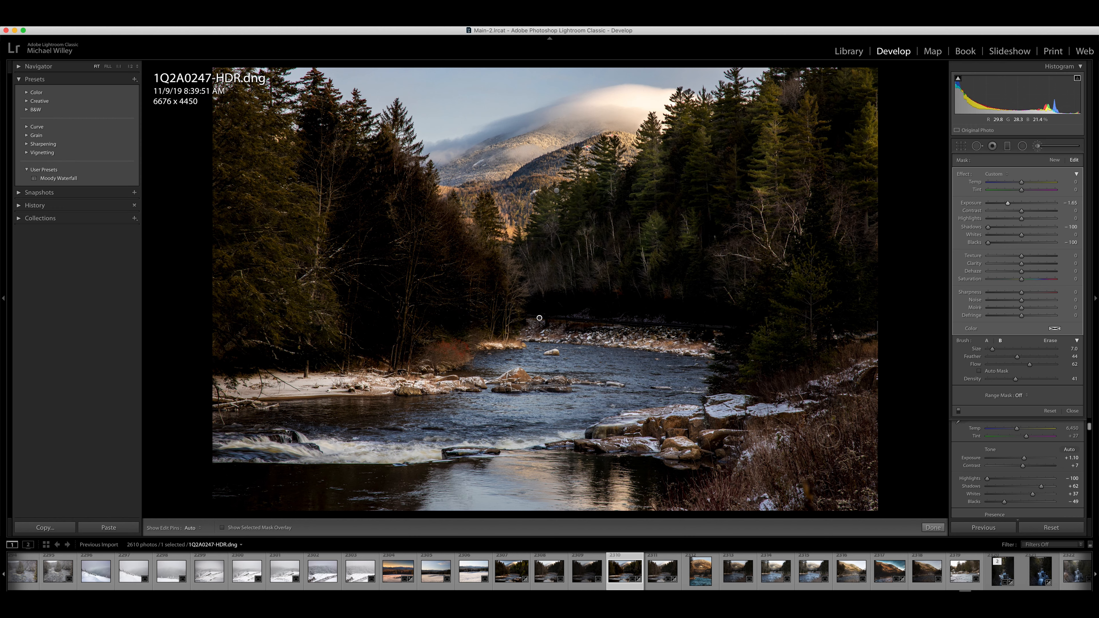
- Paint the darkening mask over the brushy riverbank in the photo's lower-right corner with a size 10 brush
scroll(868, 429, "up", 3)
mouse_move(865, 433)
left_mouse_down()
mouse_move(805, 479)
mouse_move(666, 523)
mouse_move(811, 426)
mouse_move(861, 412)
mouse_move(821, 431)
mouse_move(813, 481)
mouse_move(789, 517)
mouse_move(877, 499)
mouse_move(873, 426)
left_mouse_up()
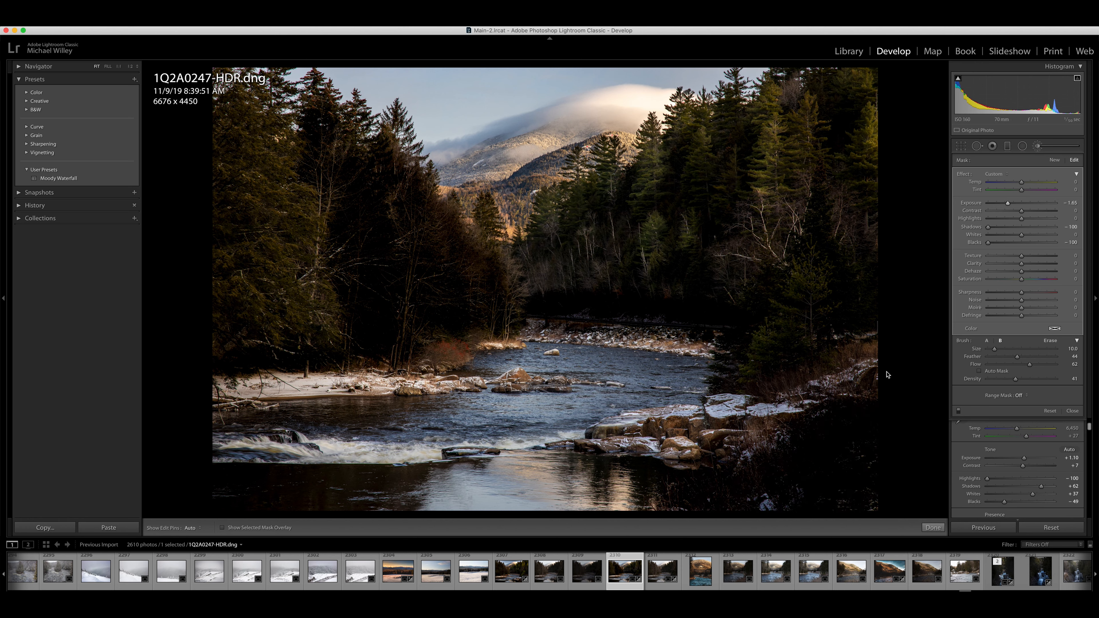
scroll(757, 299, "up", 2)
scroll(760, 295, "down", 6)
key("h")
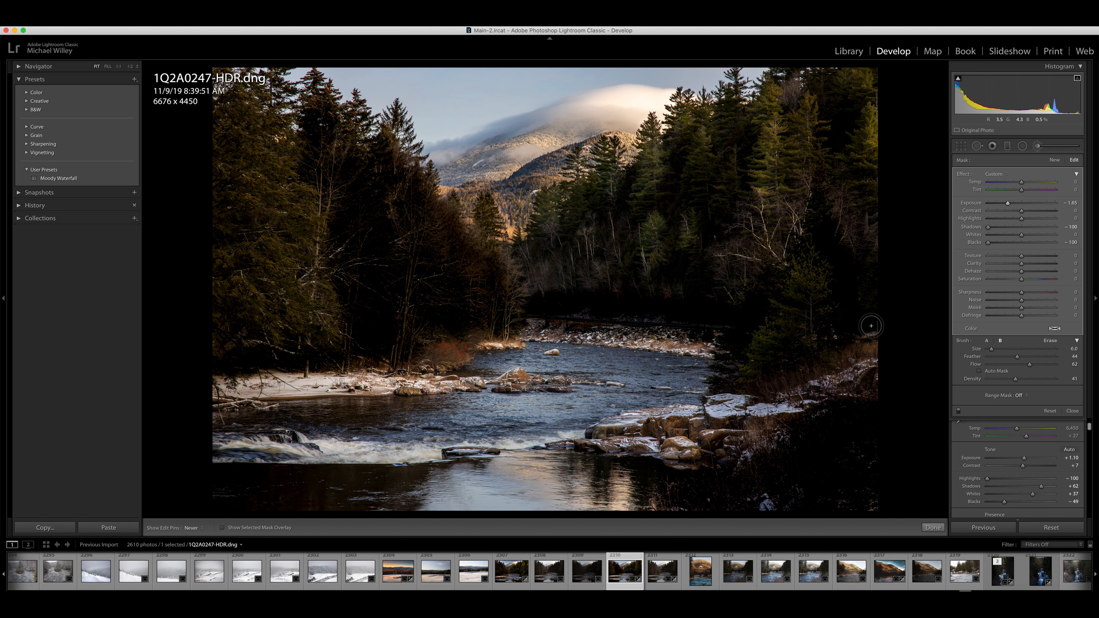
- Paint the darkening mask over the forest on the right hillside and its edge with a size 10 brush
scroll(864, 270, "up", 3)
key("h")
scroll(849, 260, "up", 1)
left_click_drag(849, 261, 840, 115)
mouse_move(719, 309)
left_mouse_down()
mouse_move(702, 276)
mouse_move(724, 251)
mouse_move(727, 184)
left_mouse_up()
key("h")
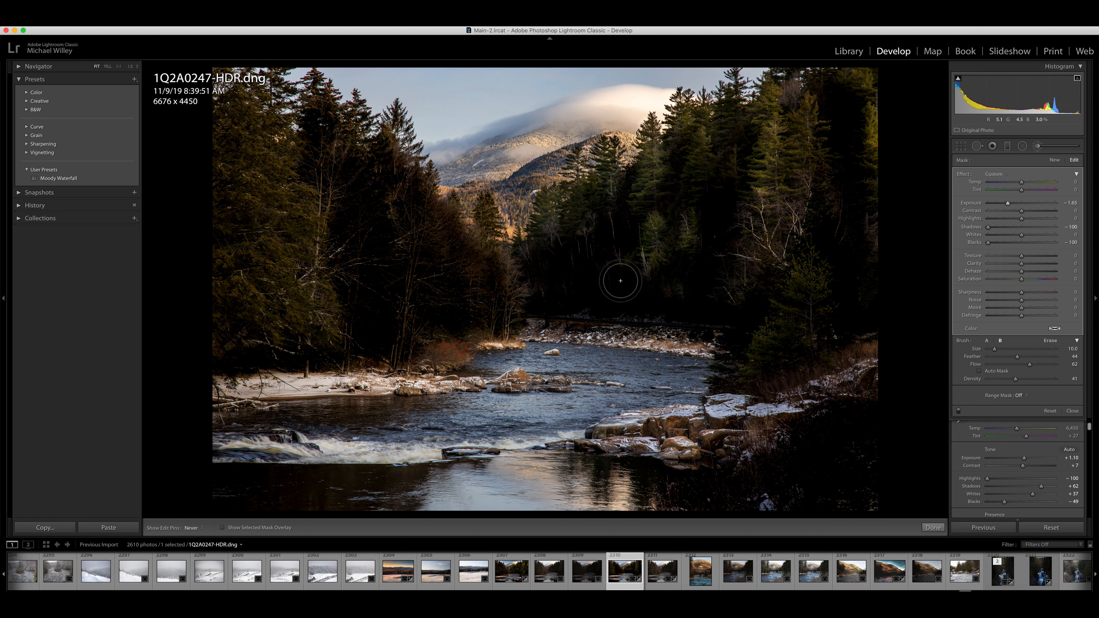
key("h")
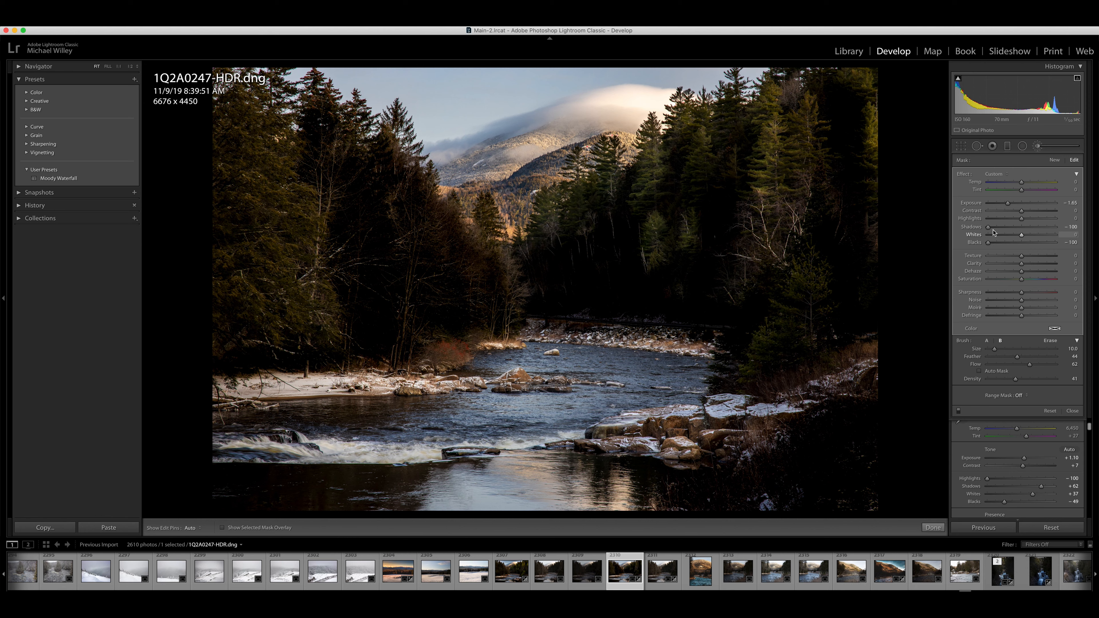
- Set the darkening mask's Exposure to -1.10 and Highlights to -7, with Shadows at -100
left_click_drag(992, 227, 1018, 206)
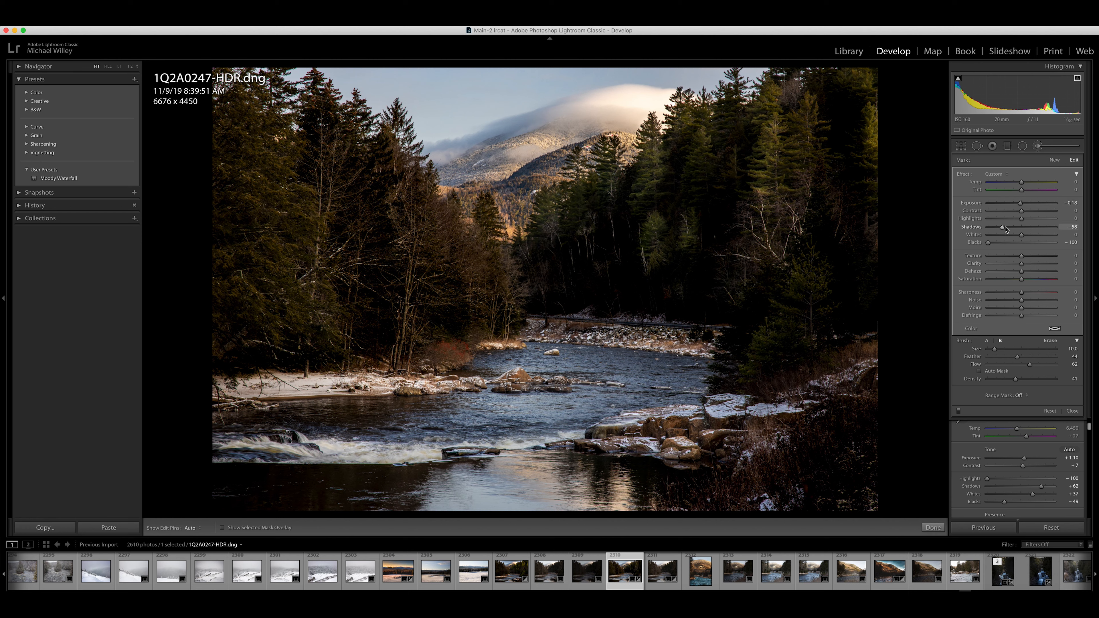
left_click_drag(1002, 229, 989, 230)
left_click_drag(983, 219, 1020, 219)
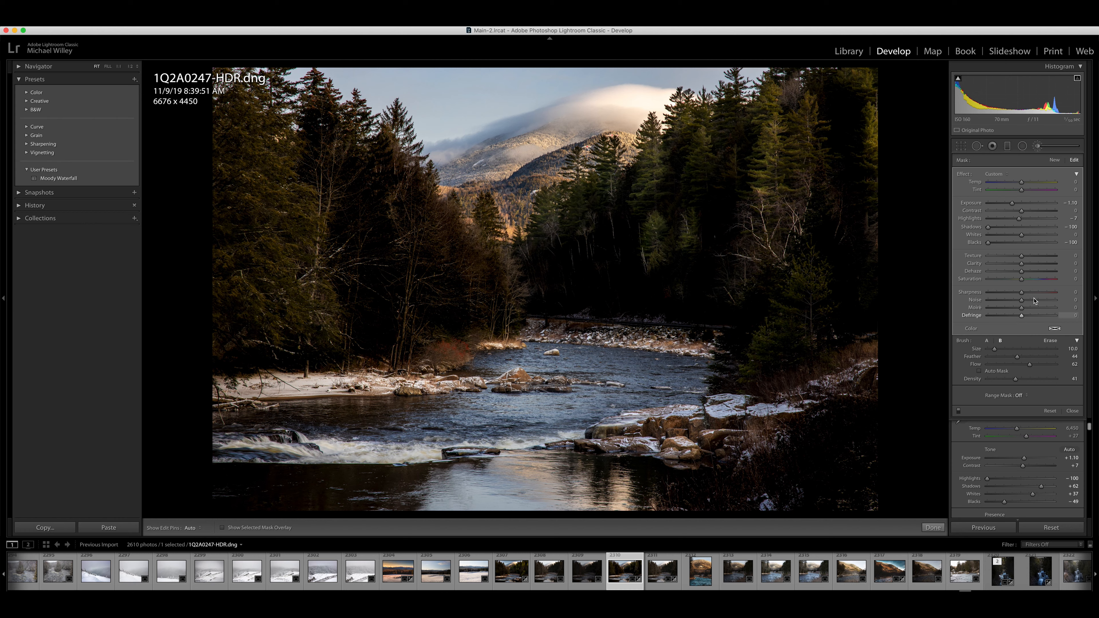
- Reselect the brightening brush mask and paint it over the large evergreen at the photo's left edge
left_click(558, 191)
key("h")
mouse_move(262, 116)
left_mouse_down()
mouse_move(317, 266)
mouse_move(325, 319)
mouse_move(272, 330)
mouse_move(239, 325)
mouse_move(306, 276)
mouse_move(285, 247)
mouse_move(262, 252)
mouse_move(277, 207)
mouse_move(249, 207)
mouse_move(216, 114)
mouse_move(276, 313)
left_mouse_up()
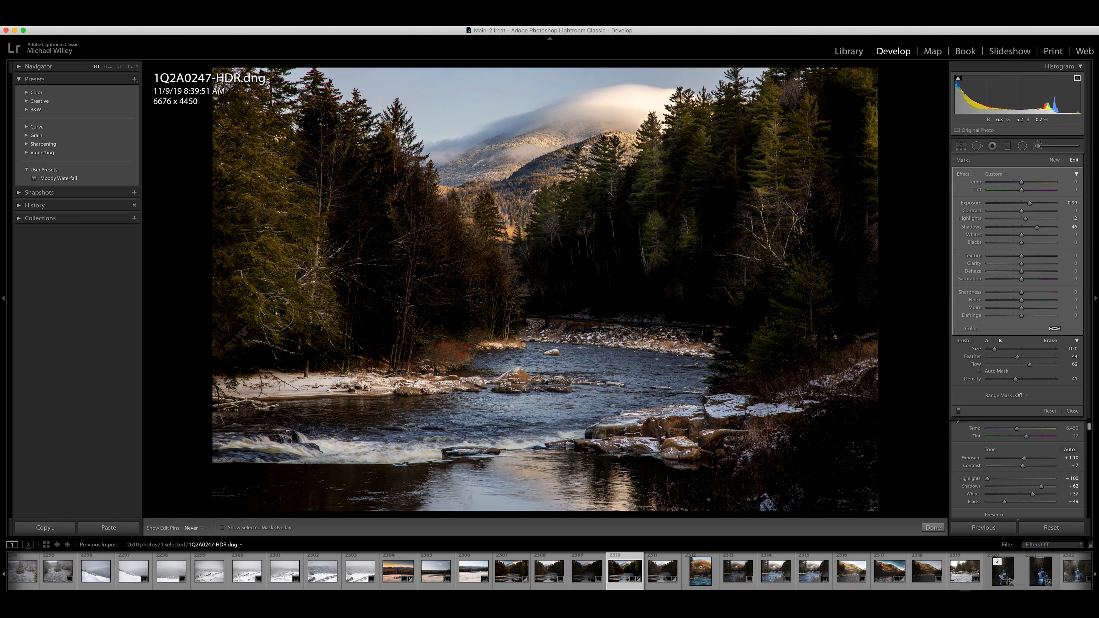
- Reduce the brush size to 7 and paint the brightening mask over the small evergreen on the right bank
key("h")
key("bracketleft")
key("bracketleft")
key("bracketleft")
key("h")
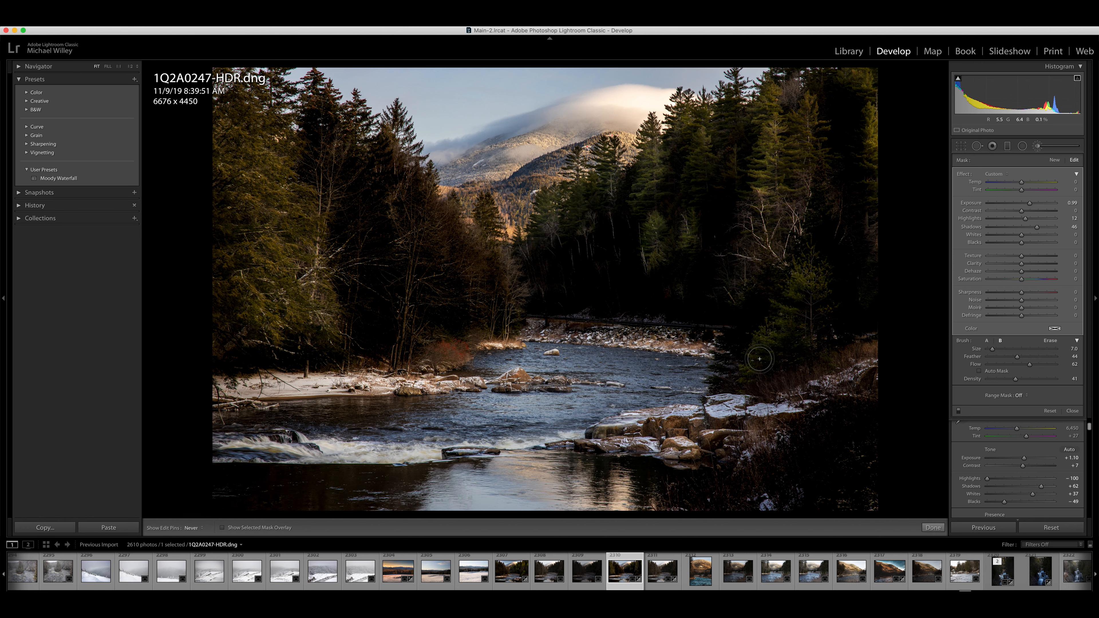
key("h")
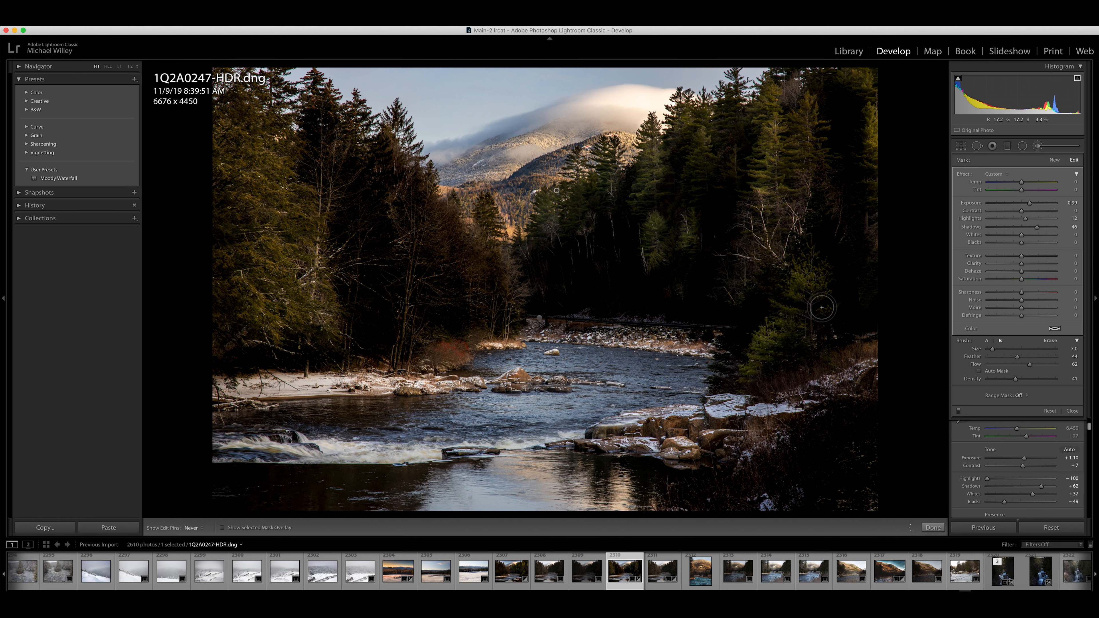
- Paint the brightening mask with a smaller brush over the tall evergreens in the photo's upper right
key("bracketleft")
key("h")
key("h")
key("h")
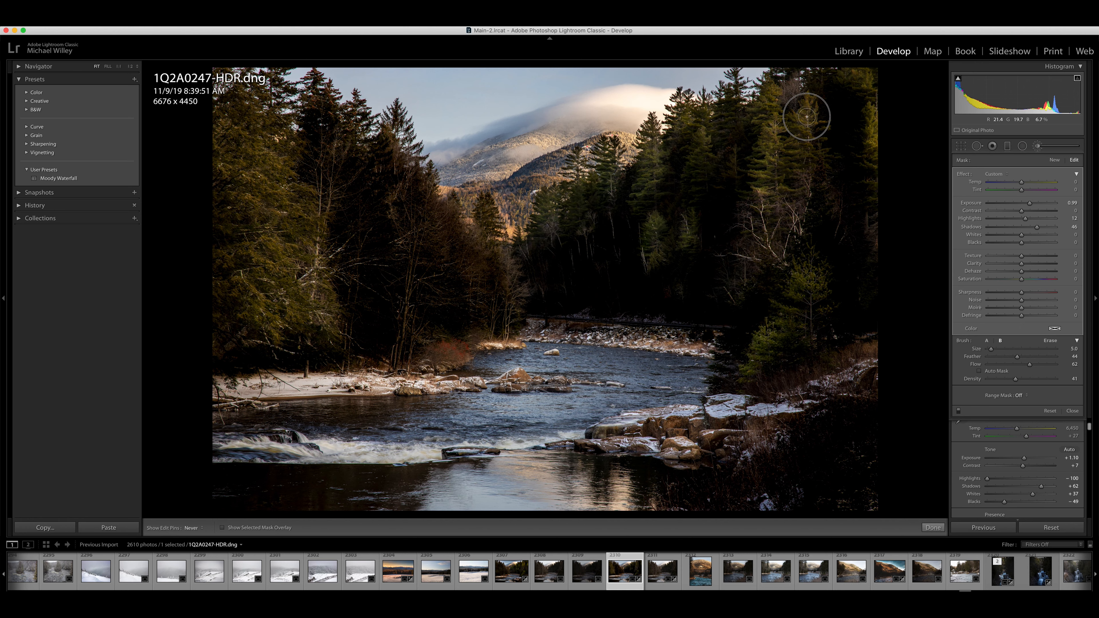
key("h")
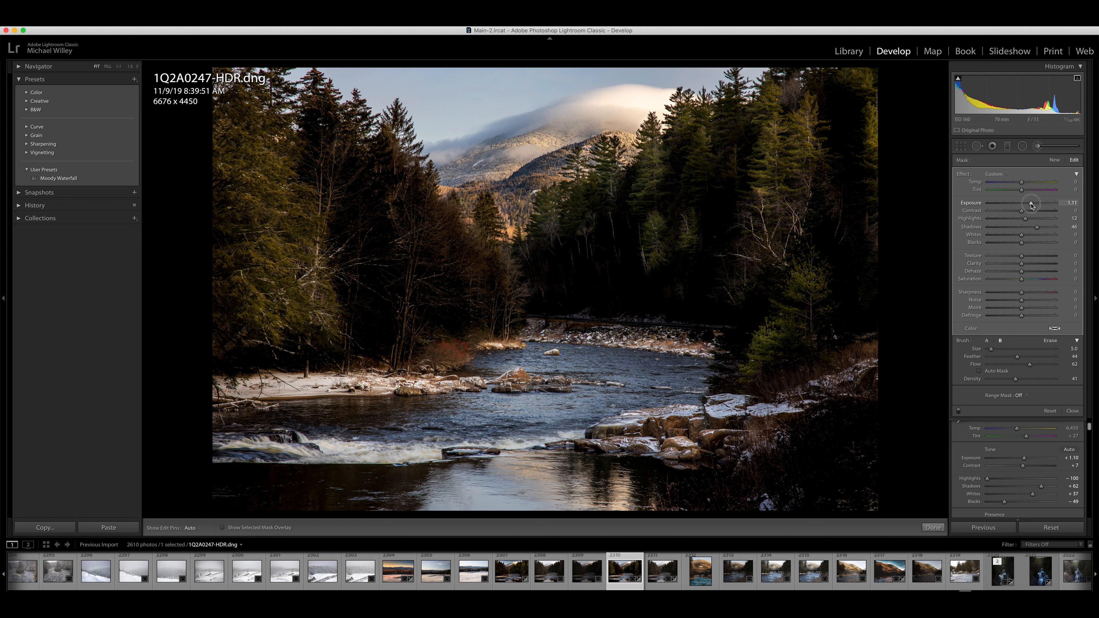
- Close the brush and add a highlight point near 73.7 / 75.7 % and a shadow point to the RGB tone curve for a gentle S shape
key("k")
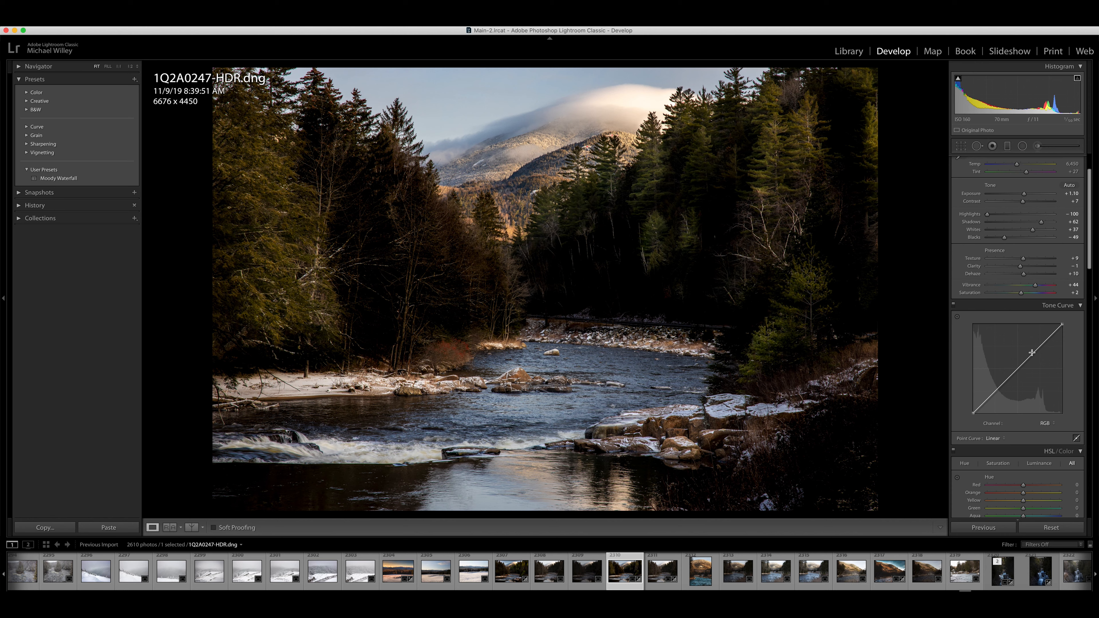
scroll(1013, 351, "down", 5)
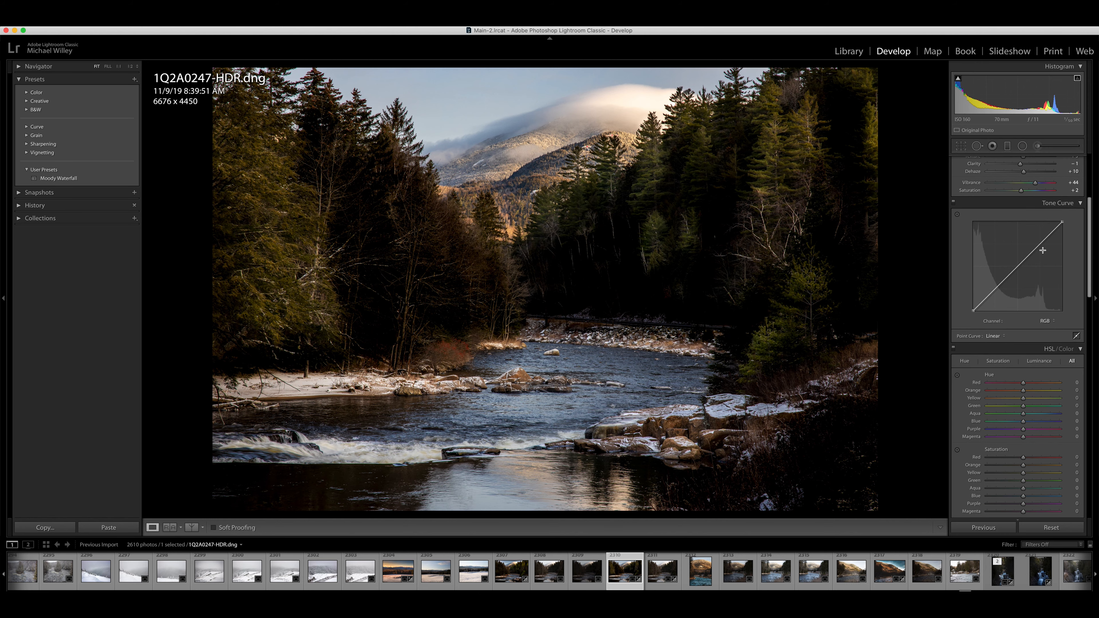
left_click(1041, 244)
left_click_drag(1042, 245, 1040, 243)
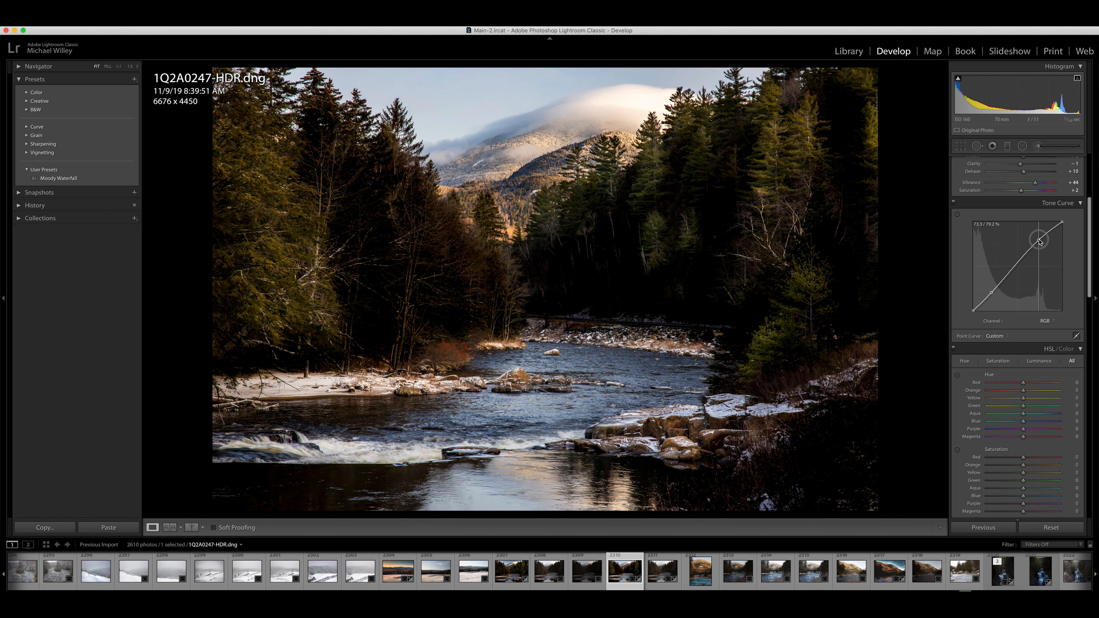
left_click_drag(1039, 240, 1040, 245)
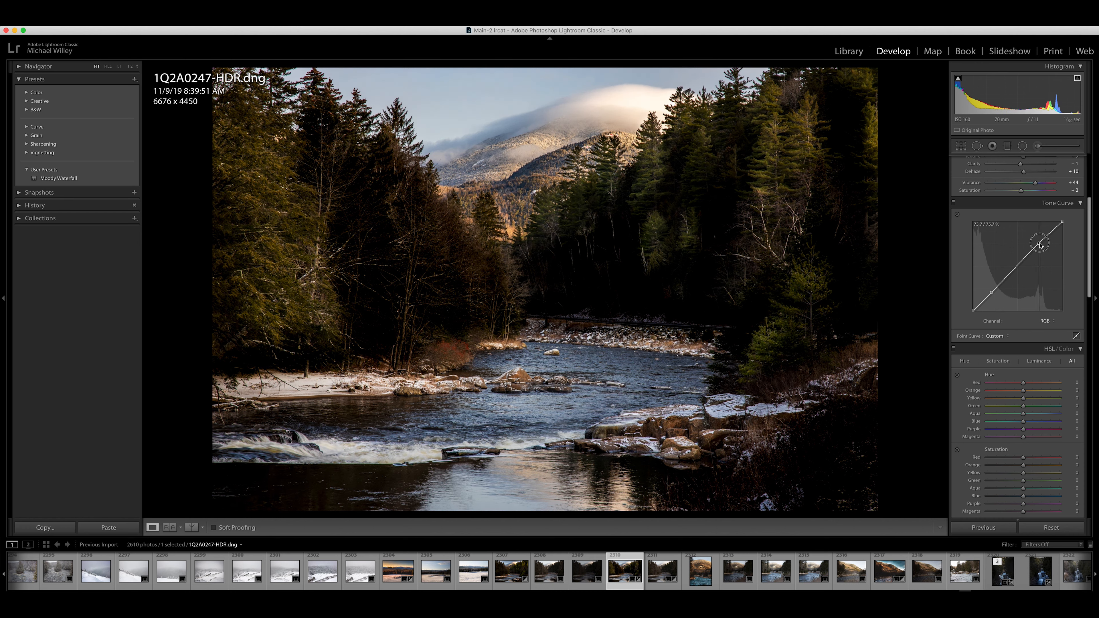
left_click(995, 297)
left_click_drag(995, 297, 997, 293)
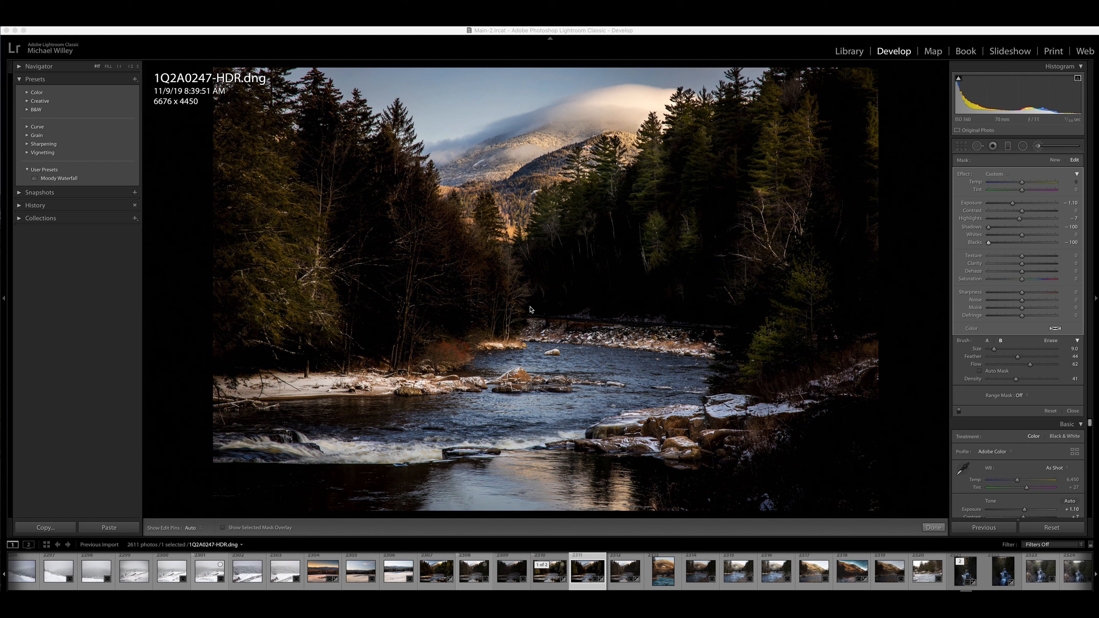
- Reselect the darkening brush mask at the river bend, set its Shadows to 3 and Blacks to 13, and fine-tune its Exposure
left_click(1037, 145)
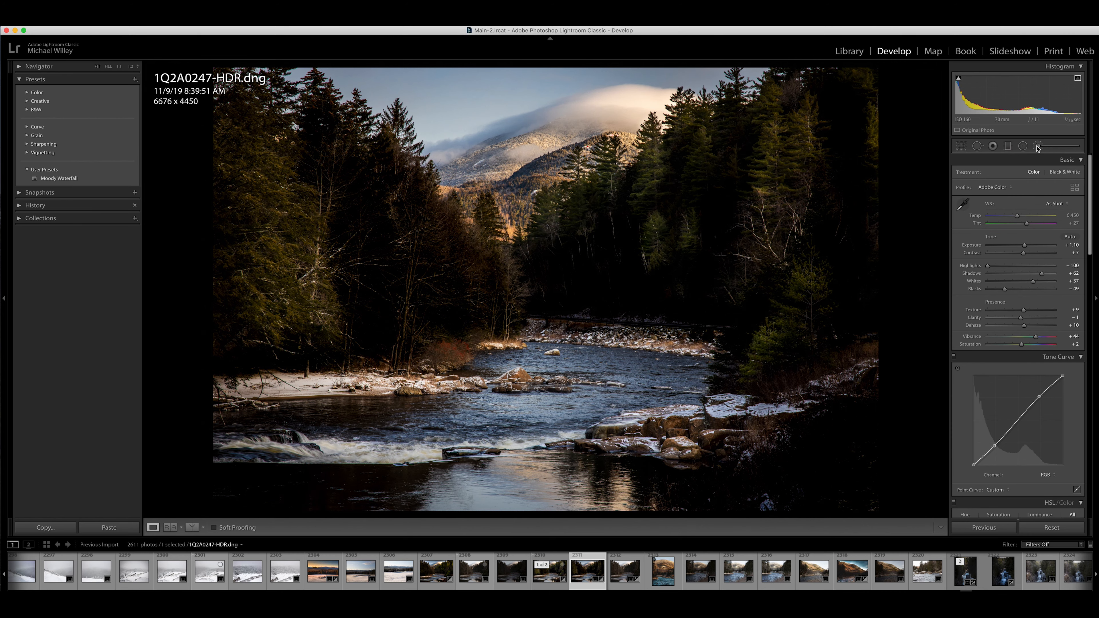
left_click(1038, 146)
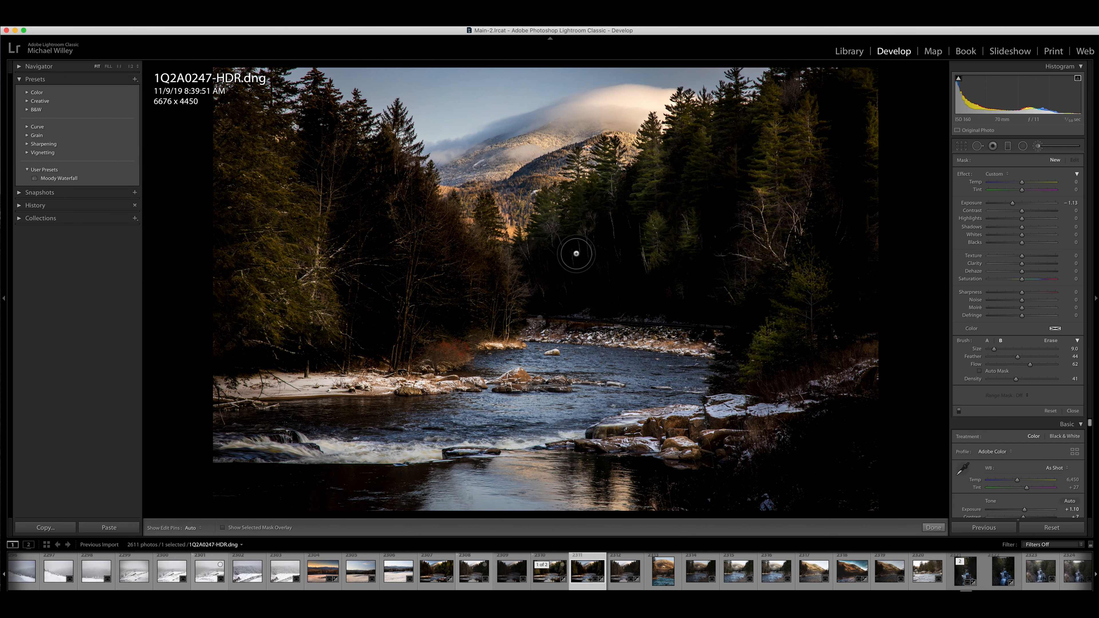
left_click(540, 318)
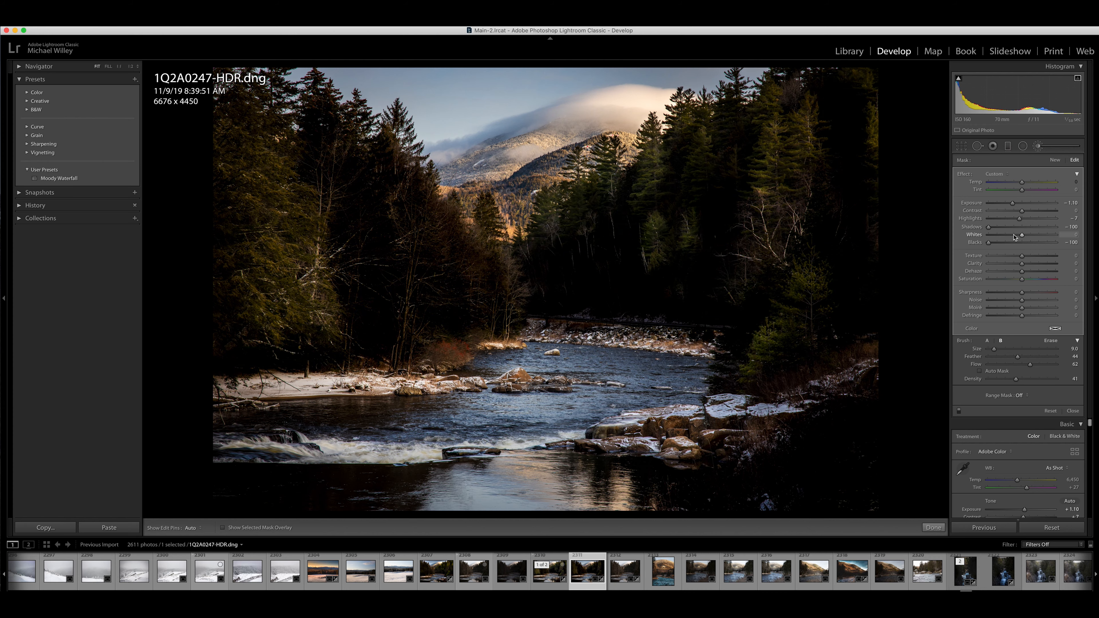
left_click_drag(989, 228, 1028, 245)
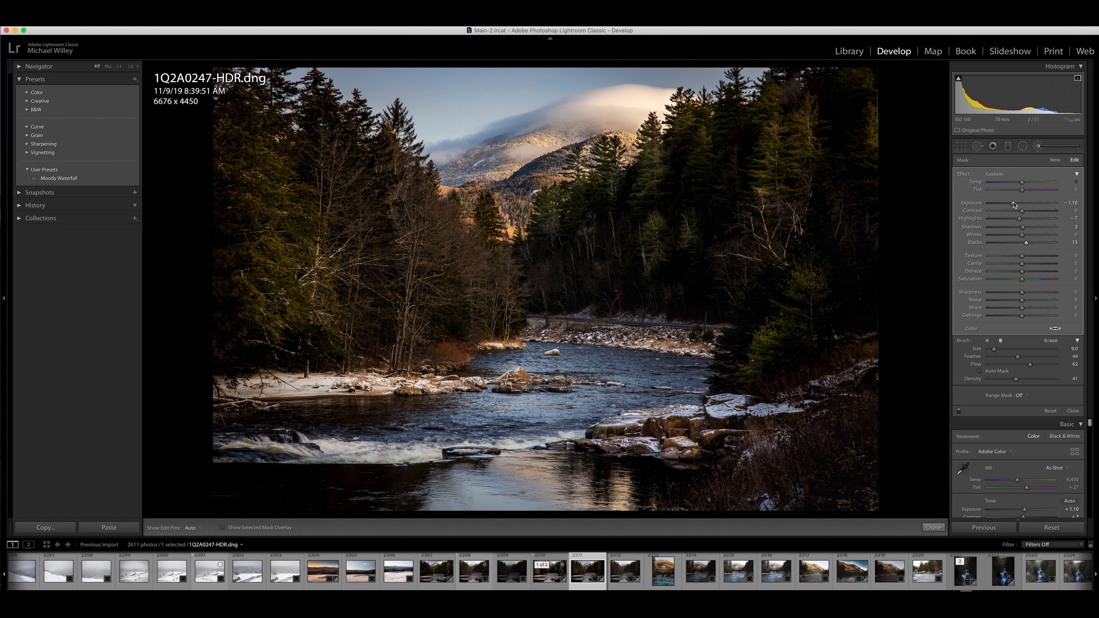
left_click_drag(1016, 204, 1015, 205)
- Start a new brush mask at Exposure -1.13 and paint it over the trees on the left bank
left_click(1055, 162)
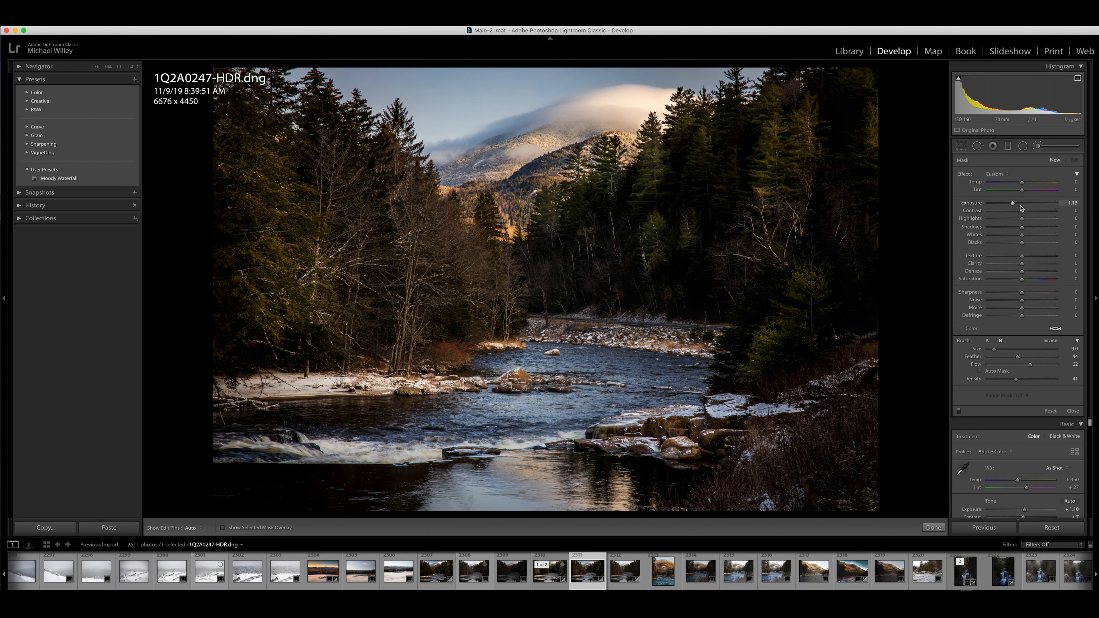
key("bracketright")
key("bracketright")
mouse_move(333, 137)
left_mouse_down()
mouse_move(343, 253)
mouse_move(320, 268)
mouse_move(332, 264)
mouse_move(351, 292)
mouse_move(357, 326)
mouse_move(383, 328)
mouse_move(370, 340)
mouse_move(388, 349)
mouse_move(399, 295)
mouse_move(385, 176)
mouse_move(368, 145)
mouse_move(477, 244)
mouse_move(481, 218)
mouse_move(498, 326)
mouse_move(496, 314)
mouse_move(395, 324)
mouse_move(388, 343)
mouse_move(452, 287)
mouse_move(392, 283)
mouse_move(411, 271)
mouse_move(452, 255)
mouse_move(472, 287)
mouse_move(495, 290)
mouse_move(408, 229)
mouse_move(306, 273)
mouse_move(376, 275)
mouse_move(374, 316)
mouse_move(373, 250)
mouse_move(335, 139)
mouse_move(400, 198)
mouse_move(383, 244)
left_mouse_up()
key("bracketleft")
key("bracketleft")
key("bracketleft")
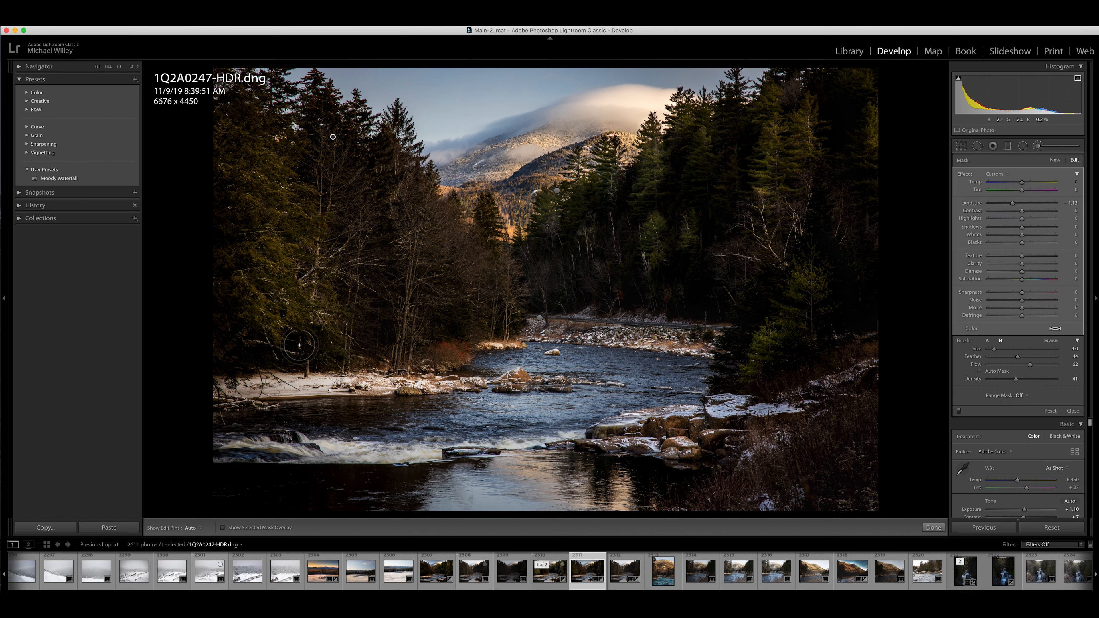
- Check the left-bank trees with the edit pins toggled, and lower that mask's Exposure to about -2.47
key("h")
key("h")
left_click(1013, 203)
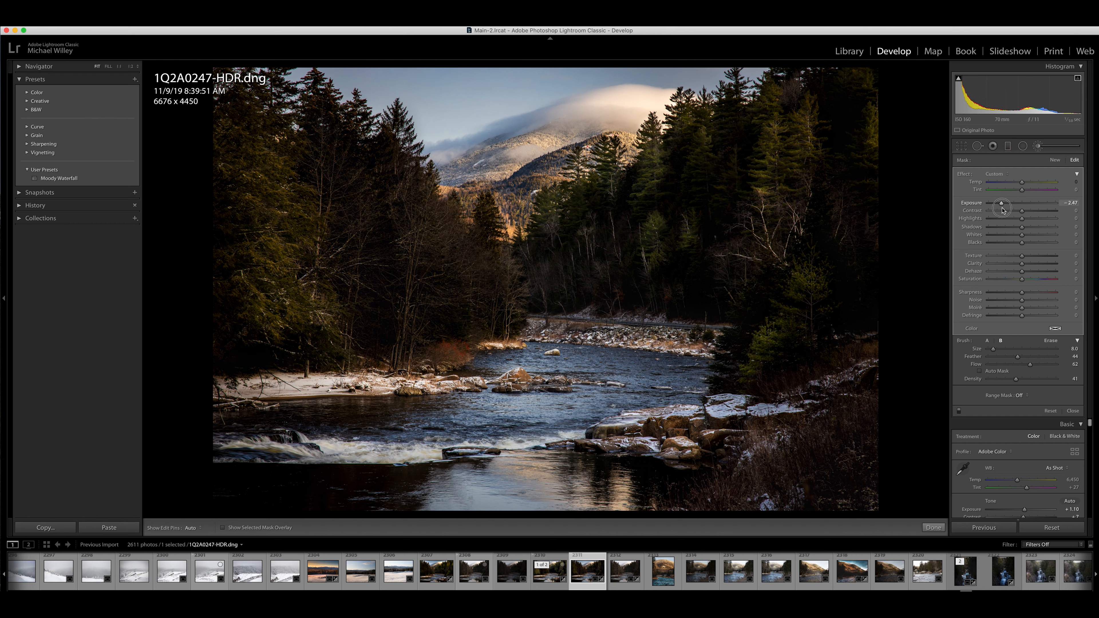
left_click_drag(1002, 210, 1000, 211)
- Create another brush mask at Exposure -1.13 with brush size 13 and paint it over the undergrowth on the right bank
left_click(1055, 161)
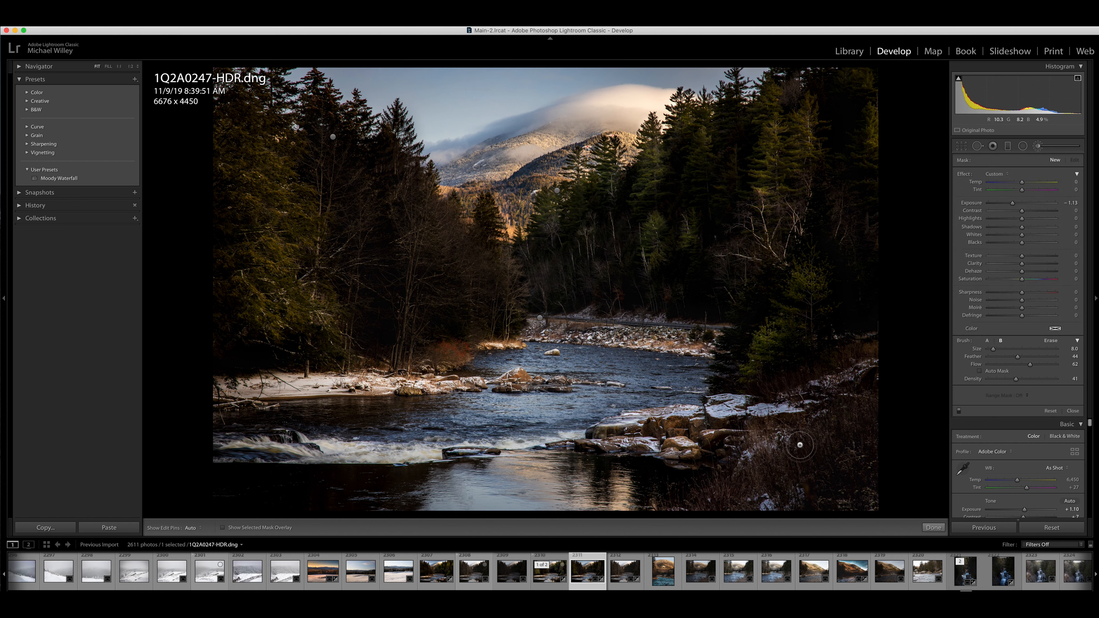
scroll(828, 454, "up", 4)
scroll(829, 454, "up", 1)
key("h")
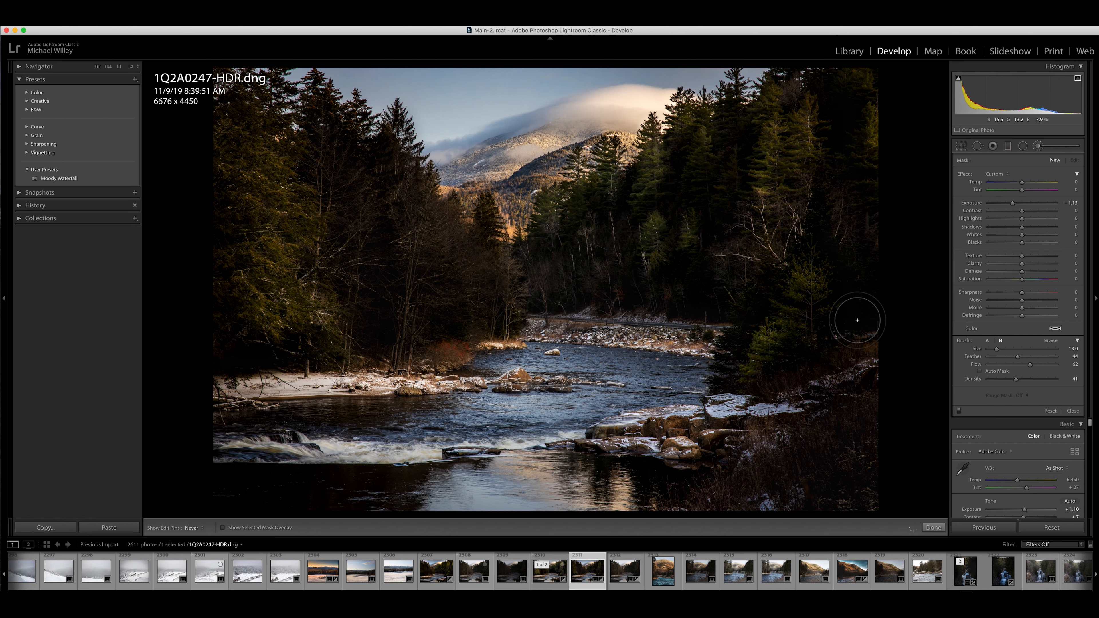
left_click_drag(865, 378, 858, 382)
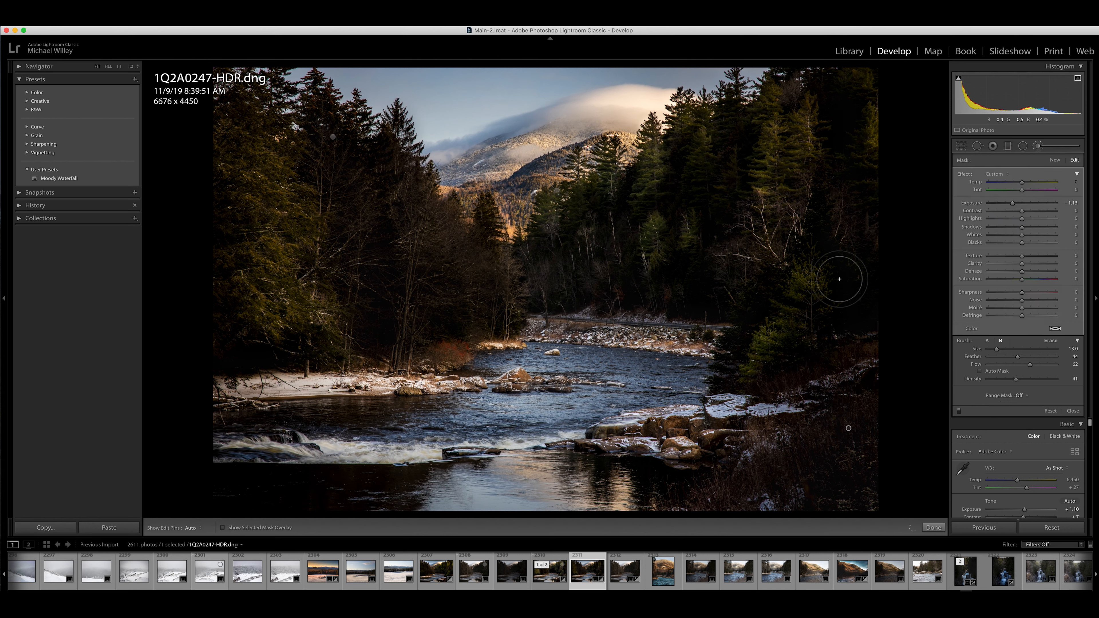
- Reduce the brush size to 11 and set the right-bank mask's Exposure to -1.51, checking it with the edit pins hidden
key("bracketleft")
key("h")
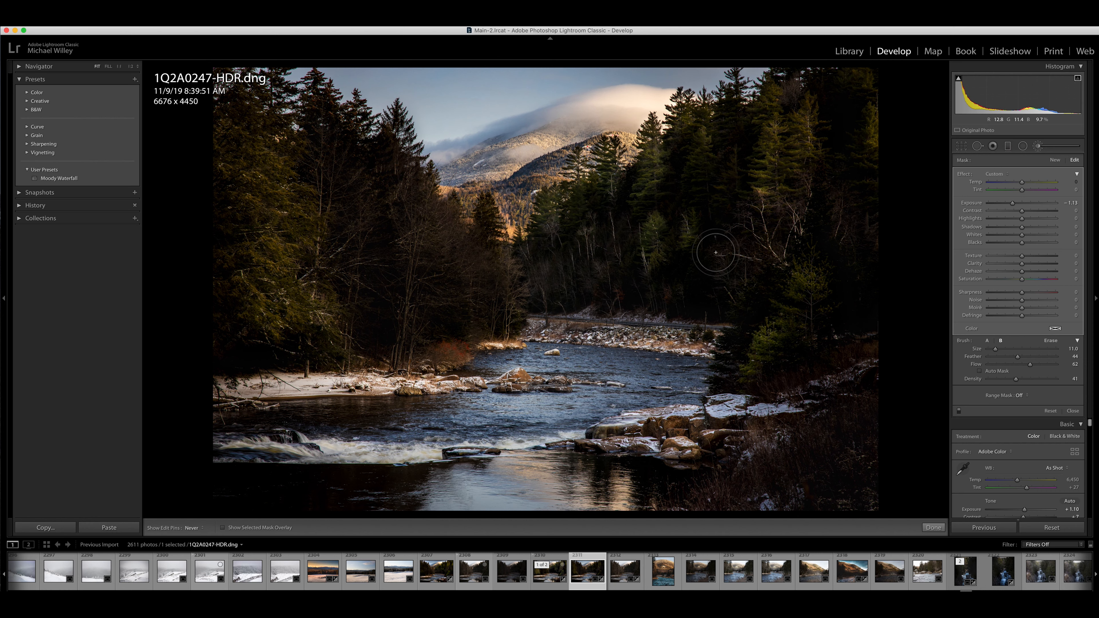
key("h")
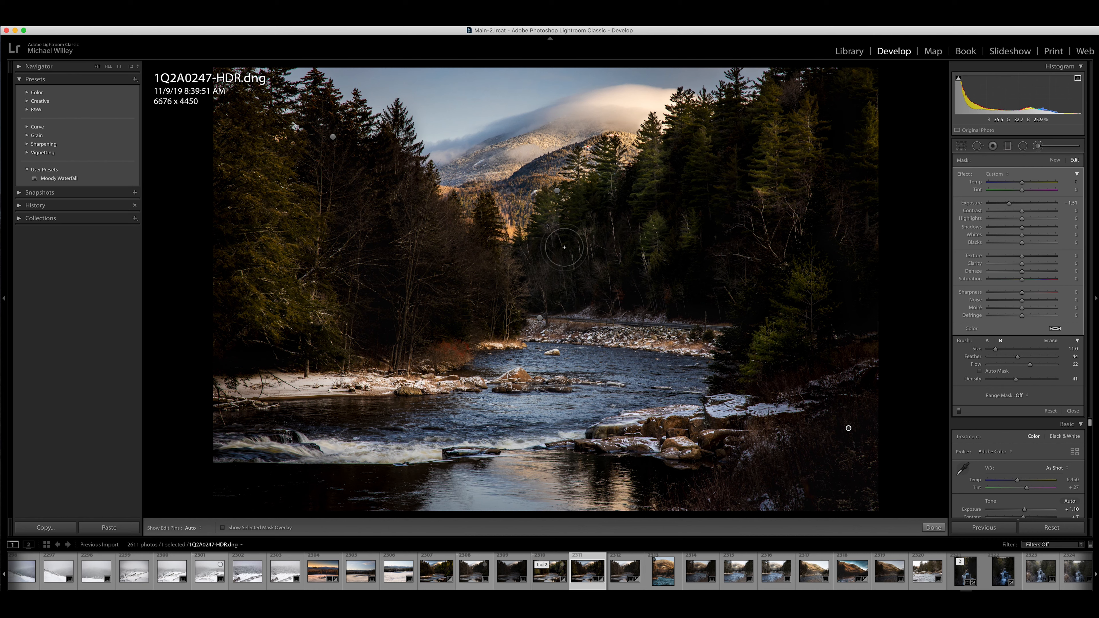
- Reselect the darkening mask at the river bend, set its Exposure to -0.33 and Shadows to 19, and close the brush
left_click(540, 321)
left_click_drag(1021, 203, 1028, 229)
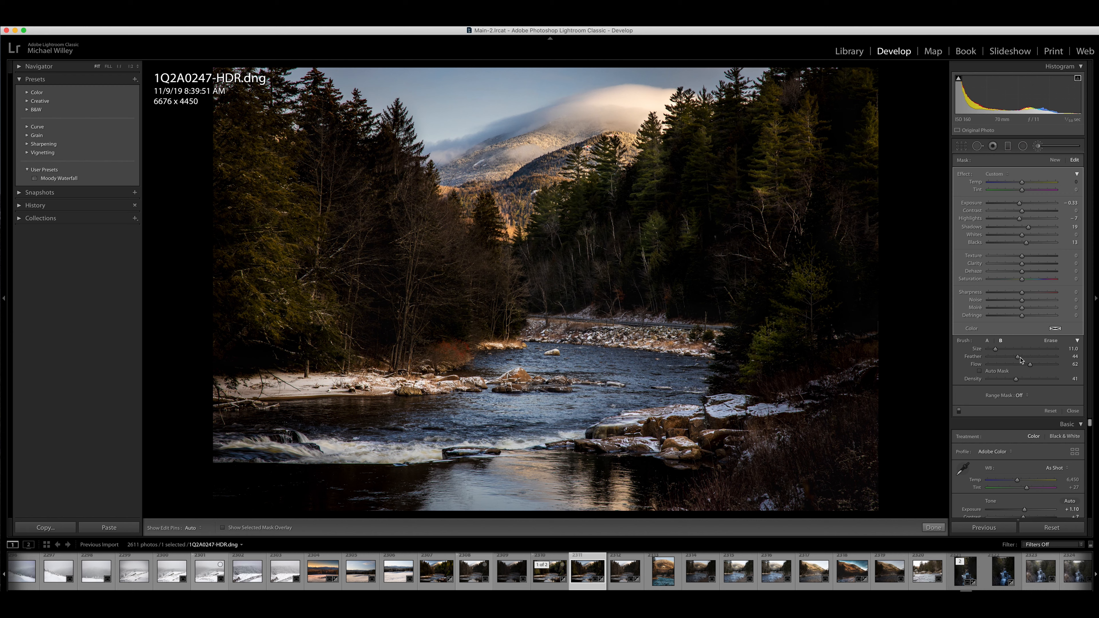
scroll(1018, 433, "down", 10)
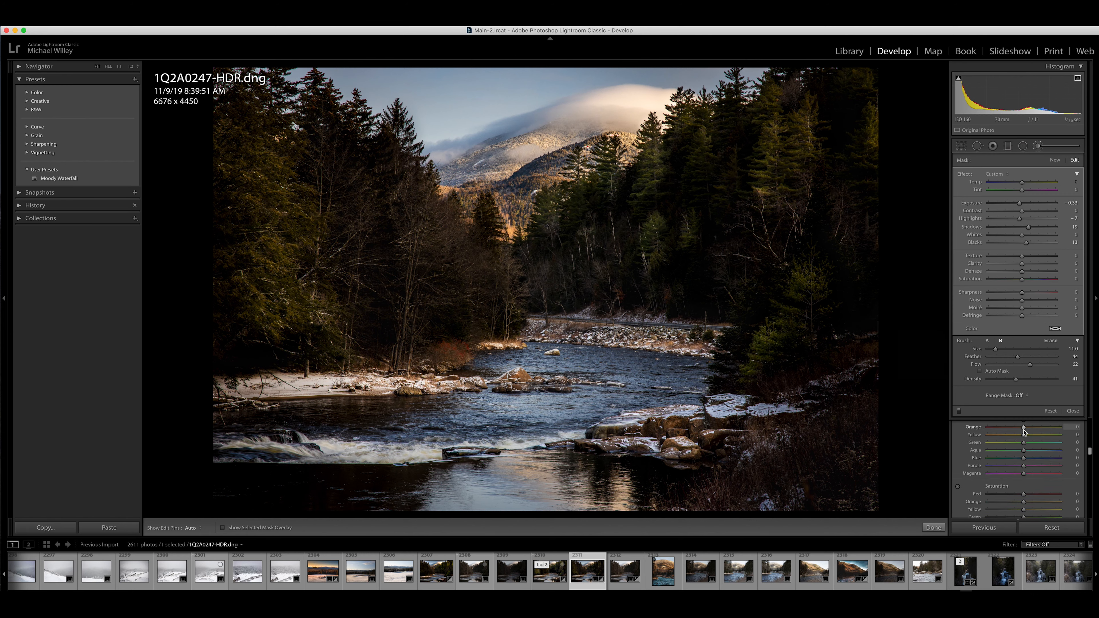
left_click(1072, 412)
- Set the Blue saturation to -70 in the HSL adjustments
scroll(1061, 409, "up", 5)
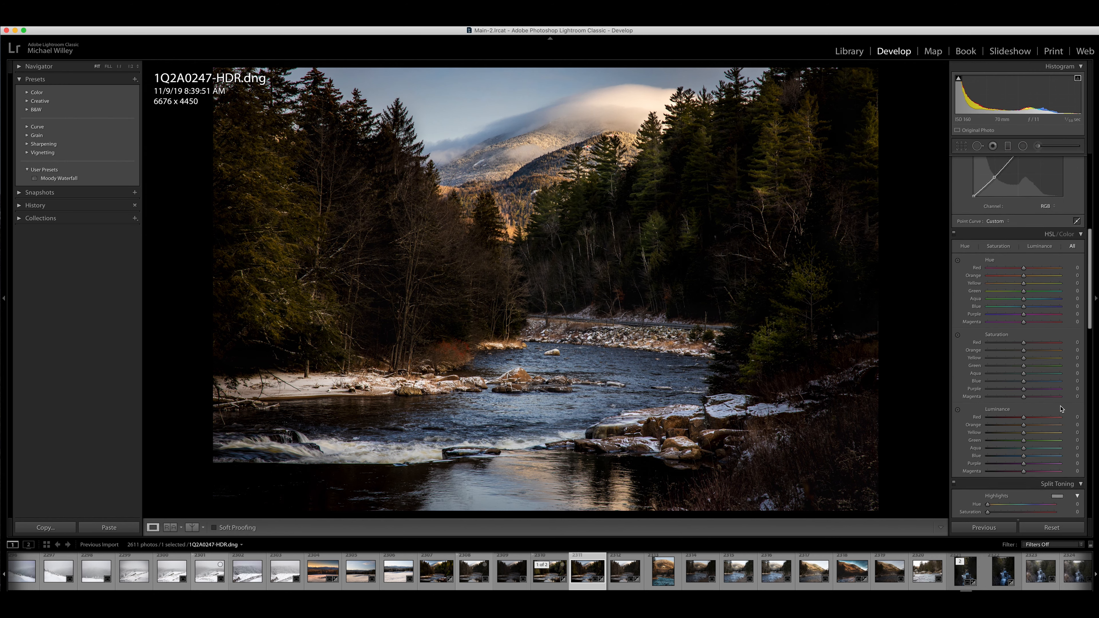
scroll(1059, 408, "down", 2)
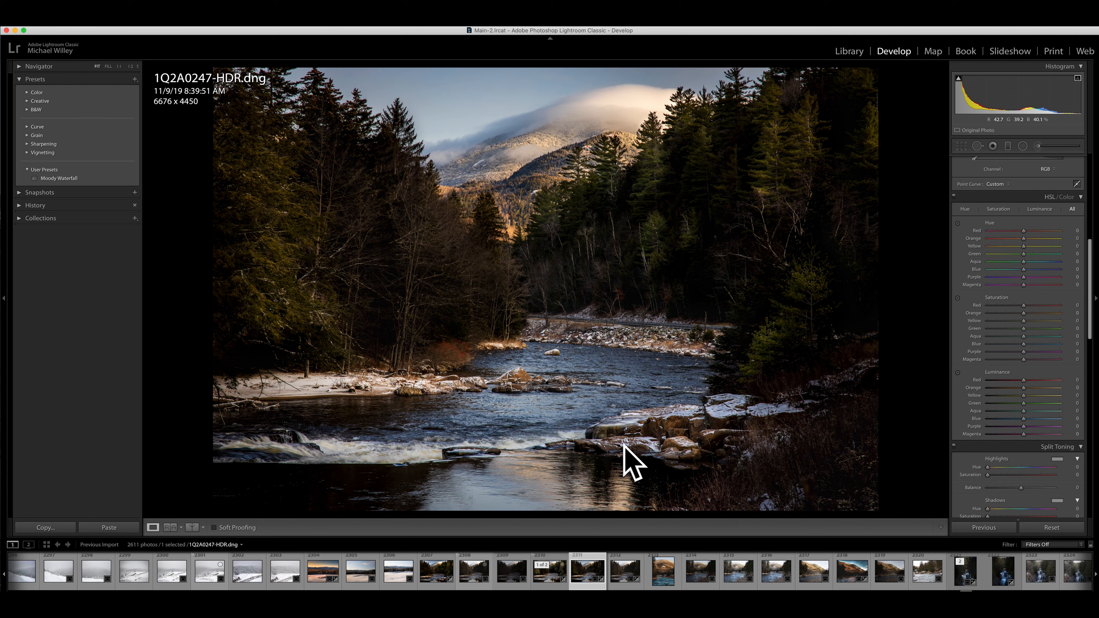
left_click(1024, 346)
left_click_drag(1025, 348, 1000, 350)
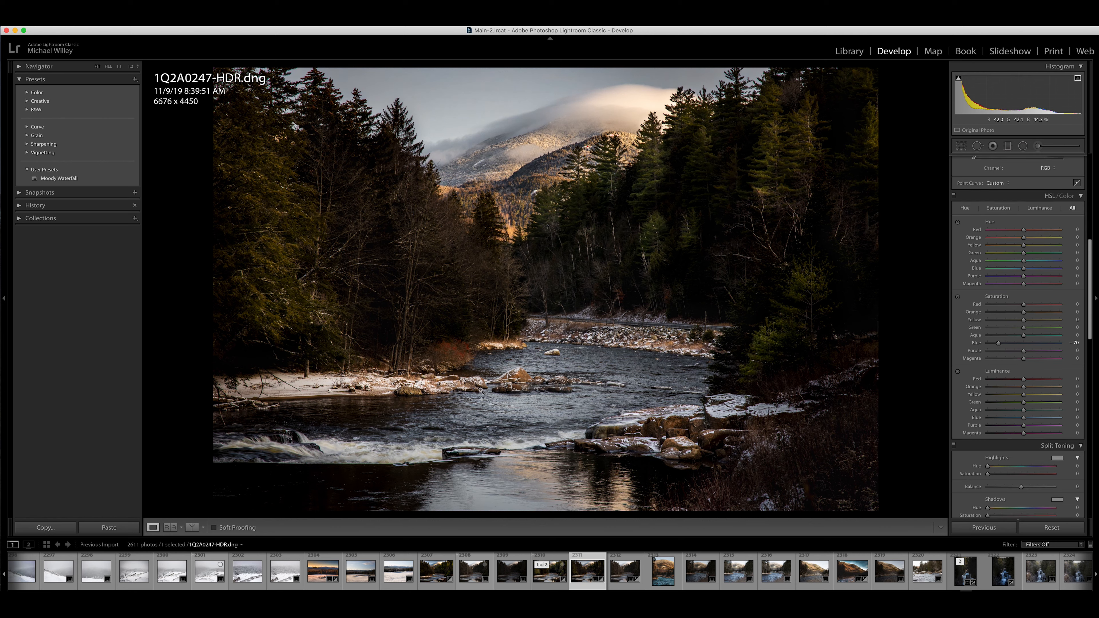